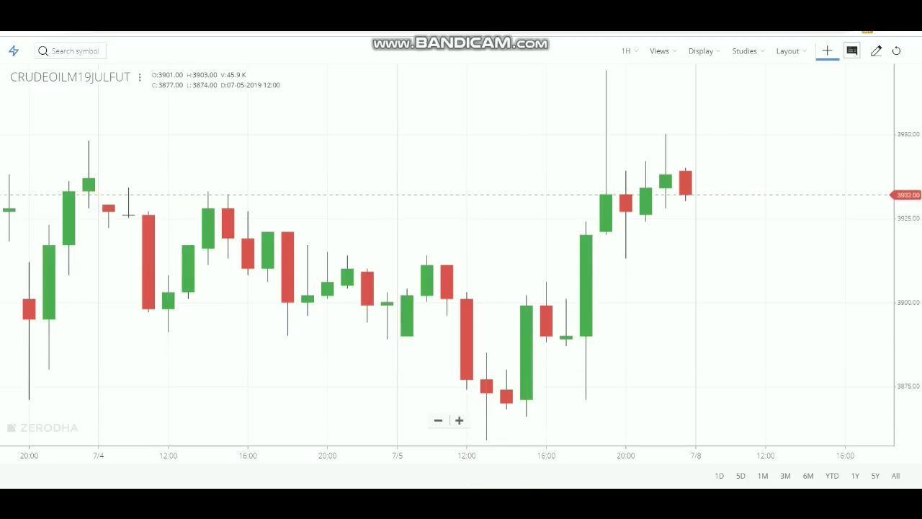
- Switch from the Kite crude oil chart to the '25 ~ Point Crude Oil Evening Strategy' YouTube video
click(444, 447)
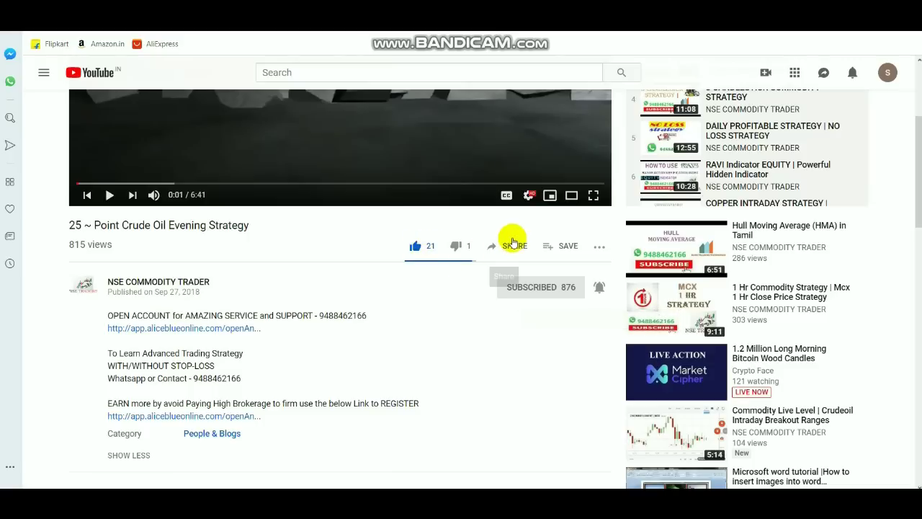
scroll(289, 278, up, 1)
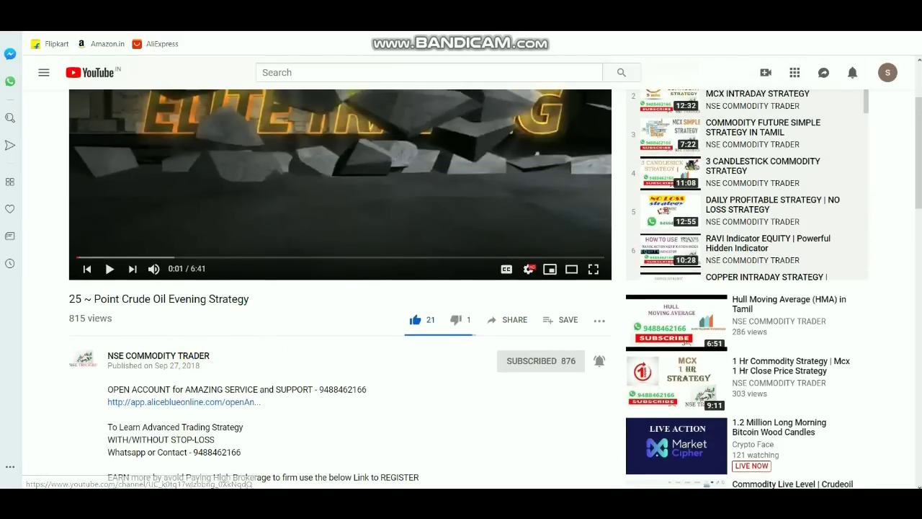
click(159, 356)
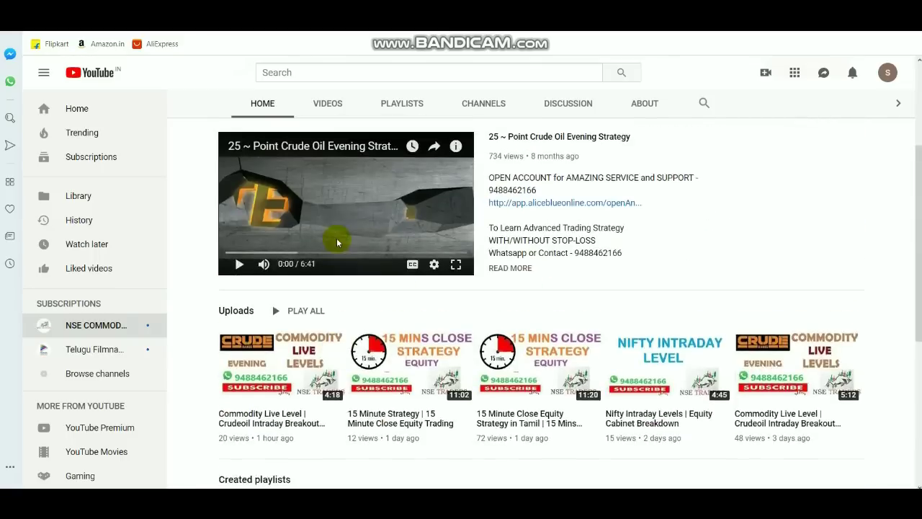
scroll(336, 242, down, 1)
scroll(337, 240, down, 2)
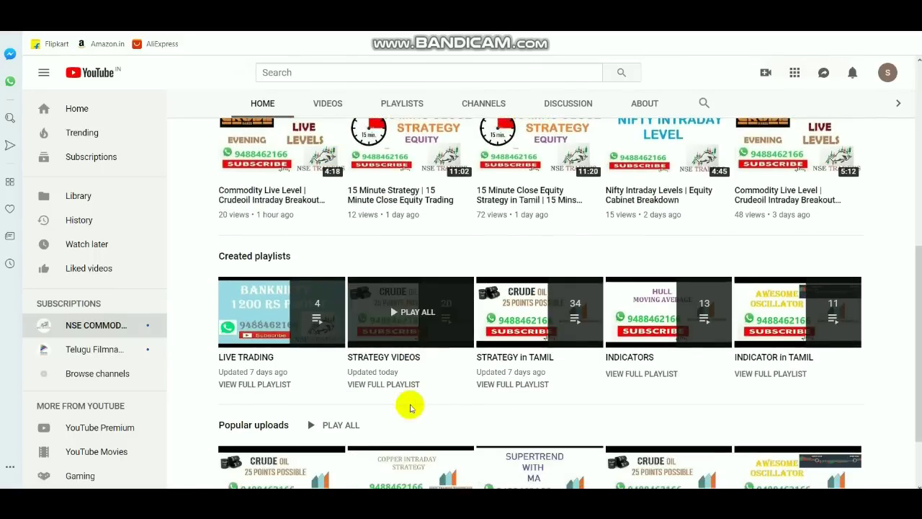
mouse_move(668, 312)
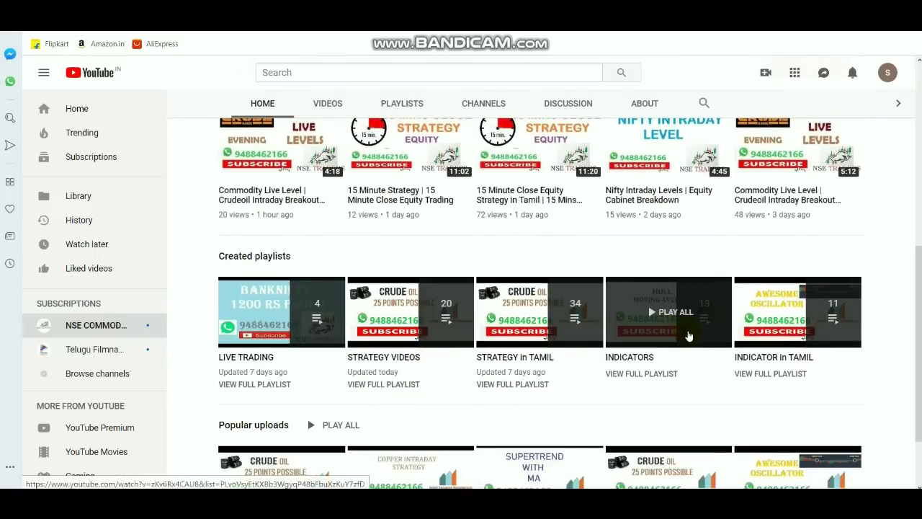
click(666, 374)
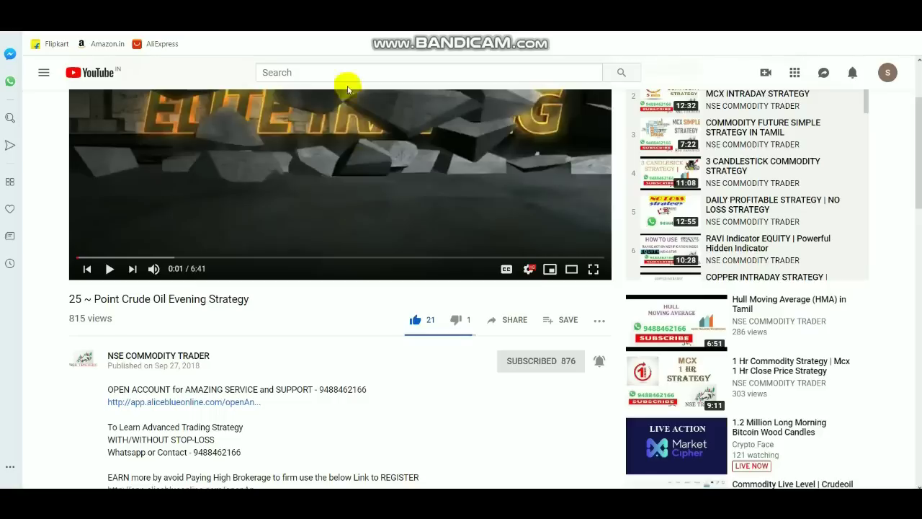
scroll(394, 347, down, 2)
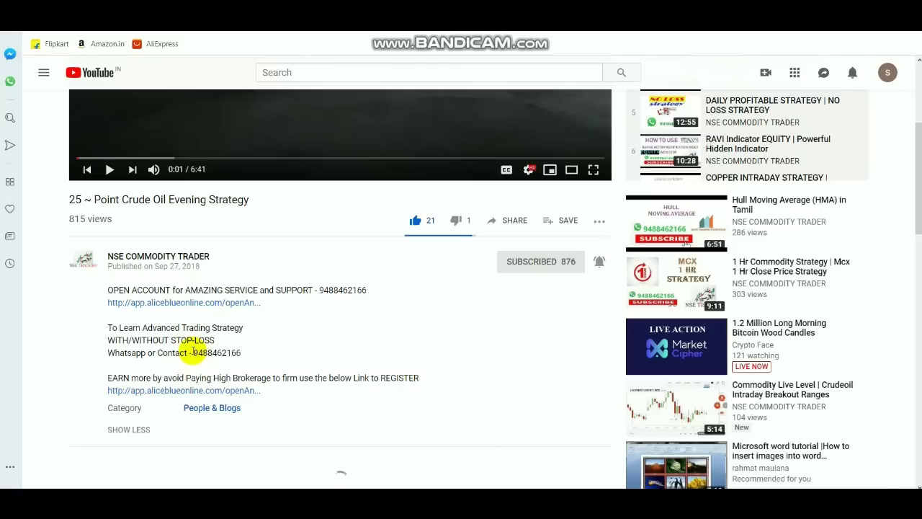
drag(192, 352, 265, 354)
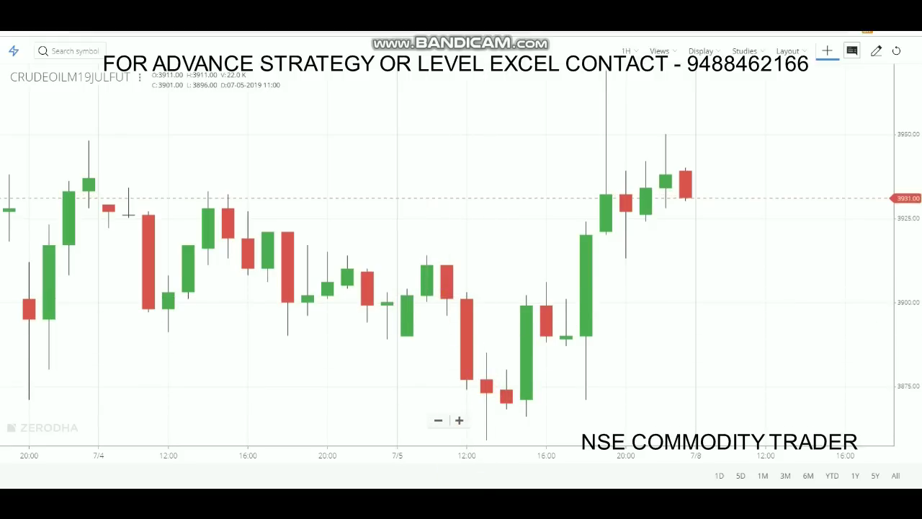
- Switch from the Kite chart to the ELITE TRADING STRATEGY workbook with Alt+Tab
key(alt+Tab)
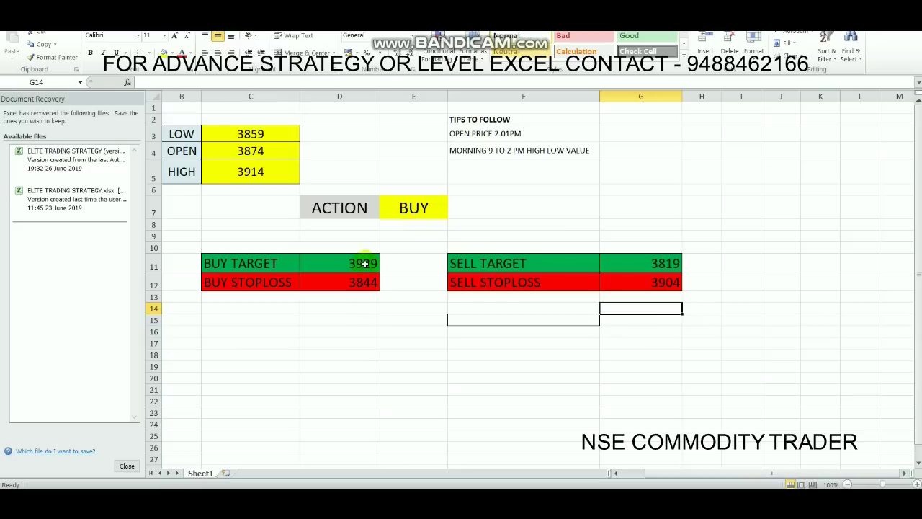
- Read the chart low and enter 3859 as the LOW price in C3, leaving HIGH in C5 unchanged
click(272, 133)
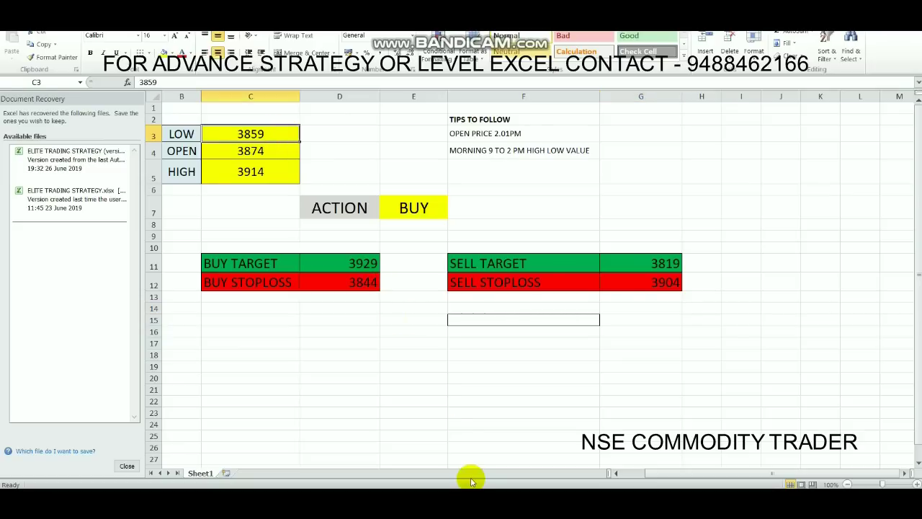
click(469, 504)
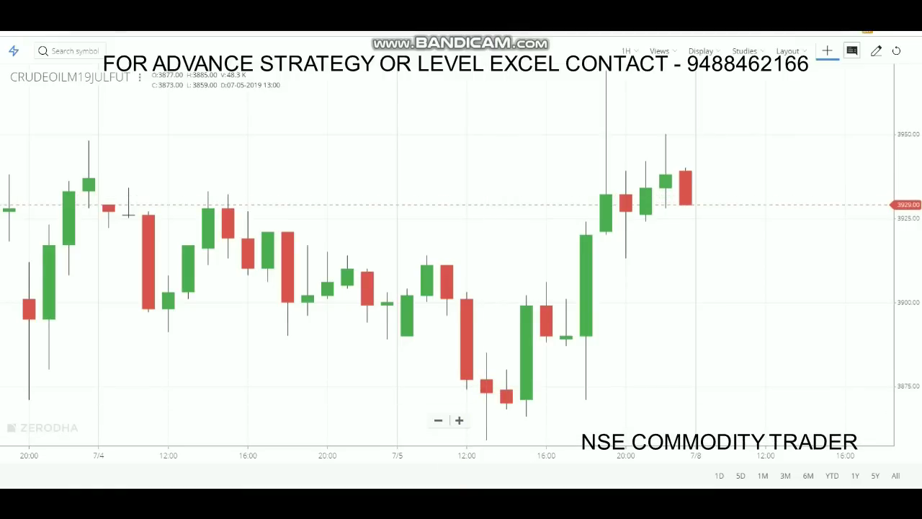
click(470, 504)
double_click(270, 134)
key(BackSpace)
key(BackSpace)
key(BackSpace)
key(BackSpace)
text(3859)
key(Return)
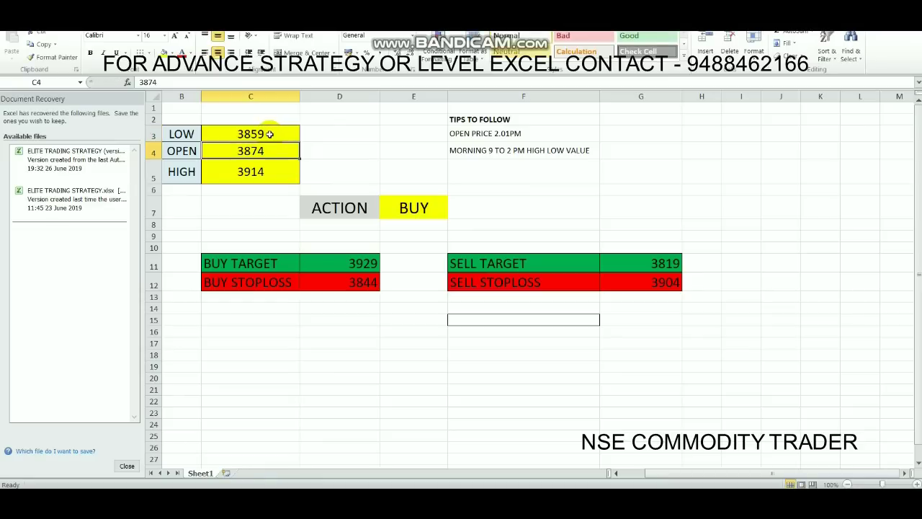
click(268, 170)
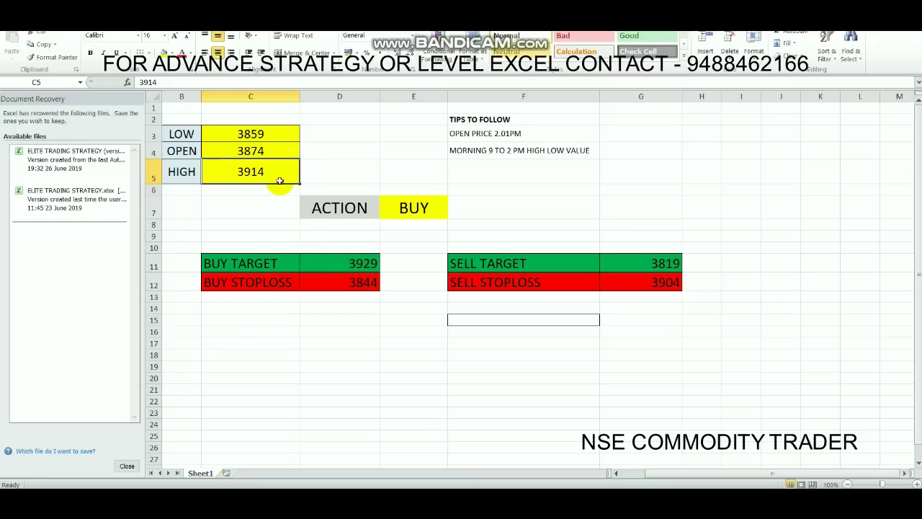
double_click(280, 181)
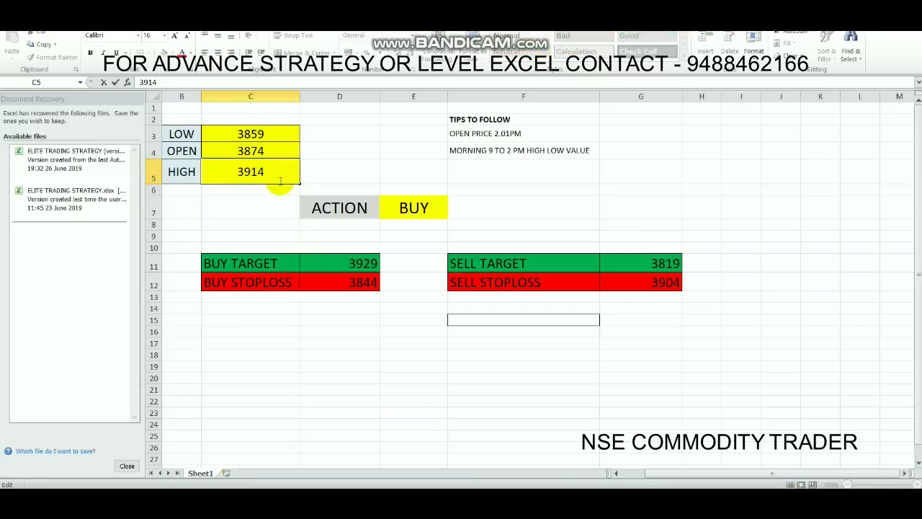
click(265, 154)
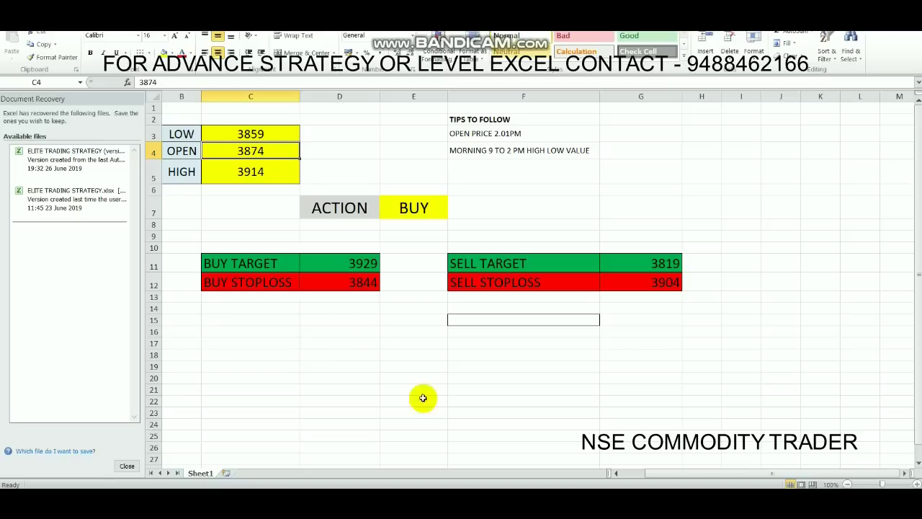
- Replace the OPEN price in C4 with 3874
double_click(281, 155)
key(BackSpace)
key(BackSpace)
key(BackSpace)
text(3874)
key(Return)
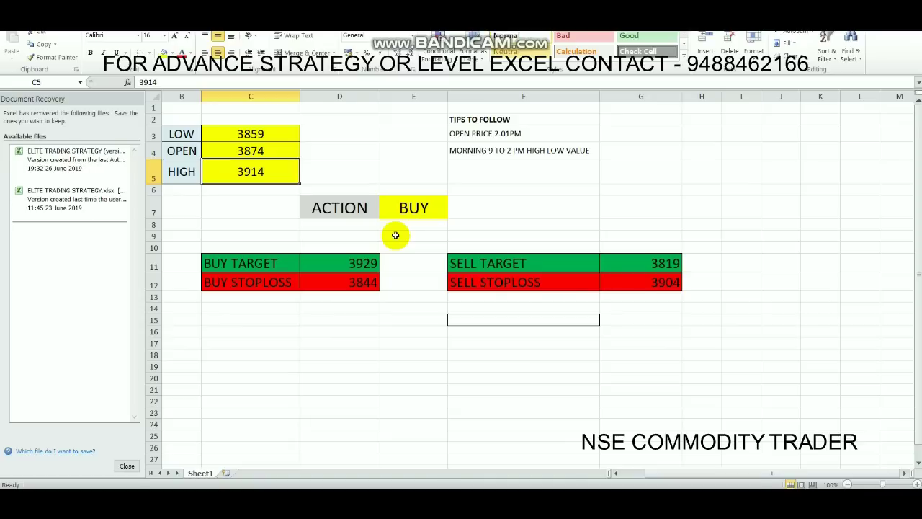
click(367, 265)
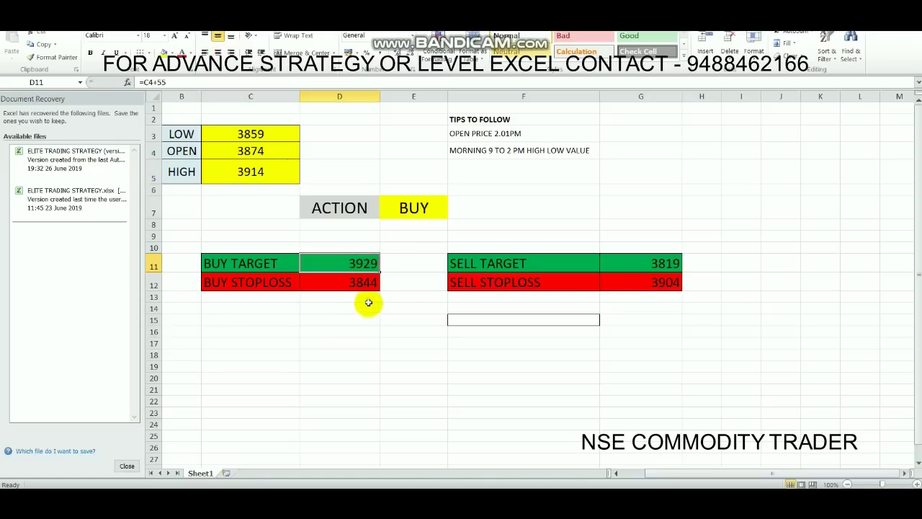
click(366, 285)
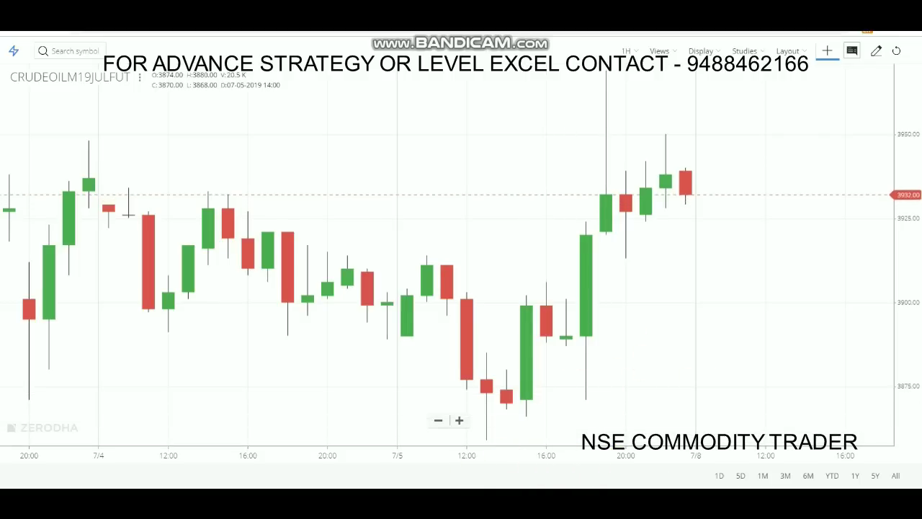
key(alt+Tab)
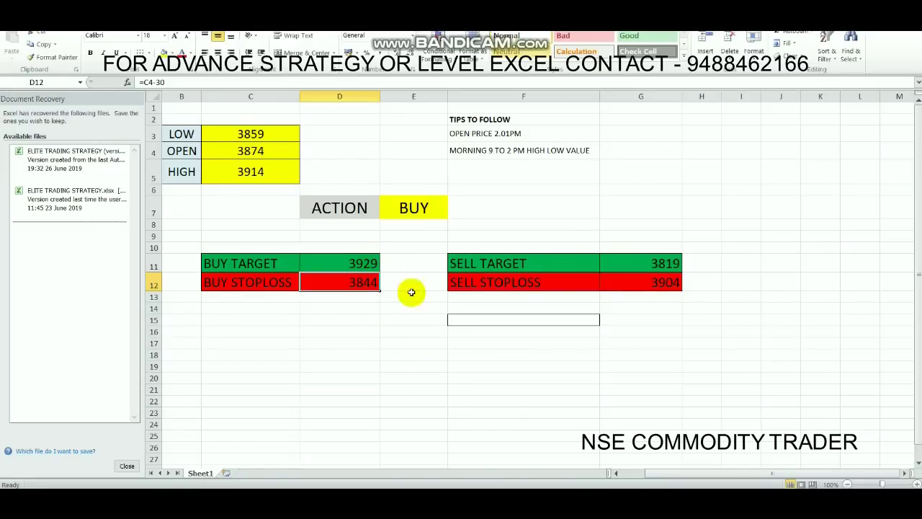
key(alt+Tab)
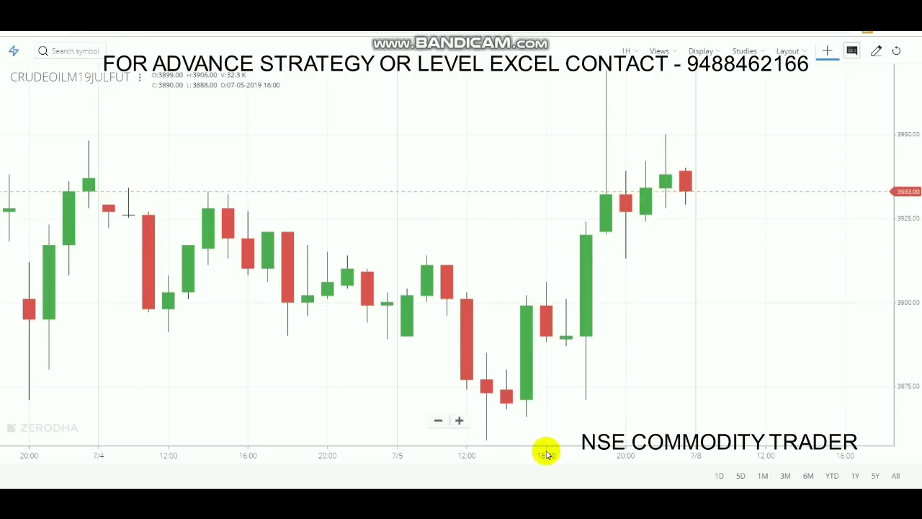
click(497, 446)
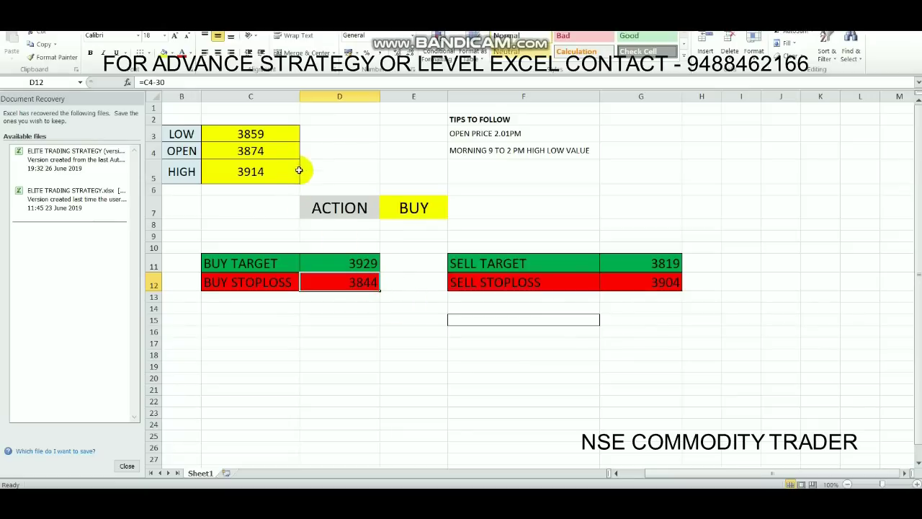
- Check OPEN and the D11 BUY TARGET formula, record 55 in F15, then bring up the chart
click(262, 153)
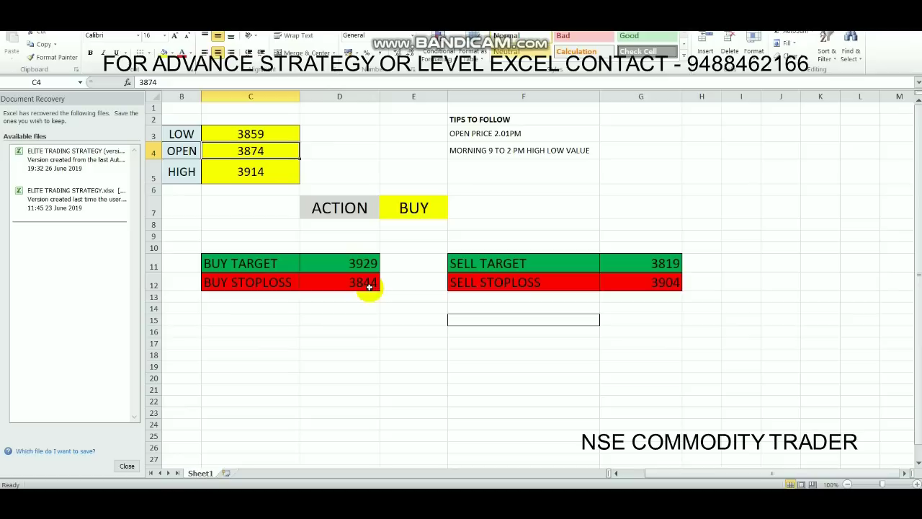
click(366, 264)
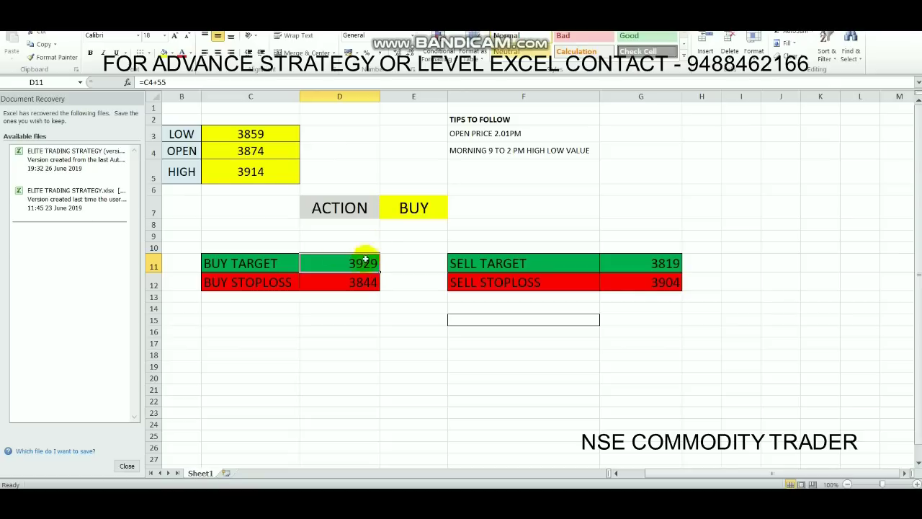
click(499, 323)
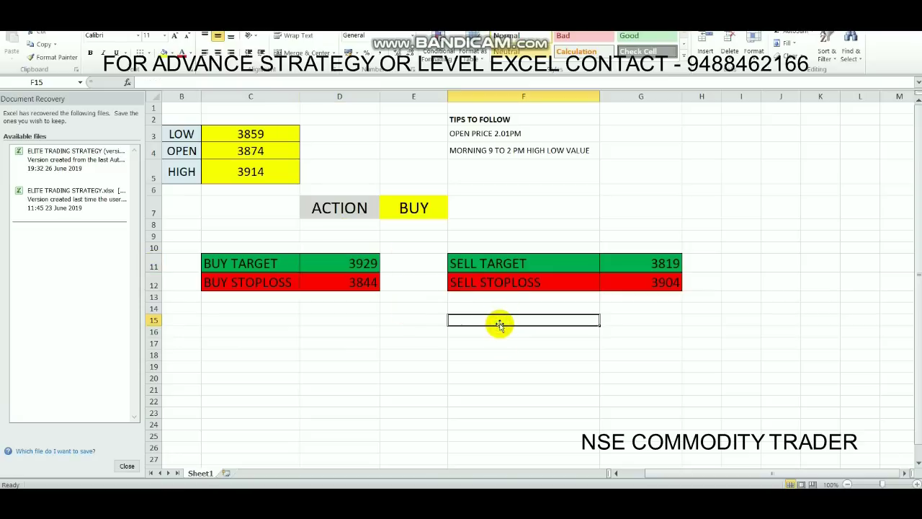
text(55)
key(Return)
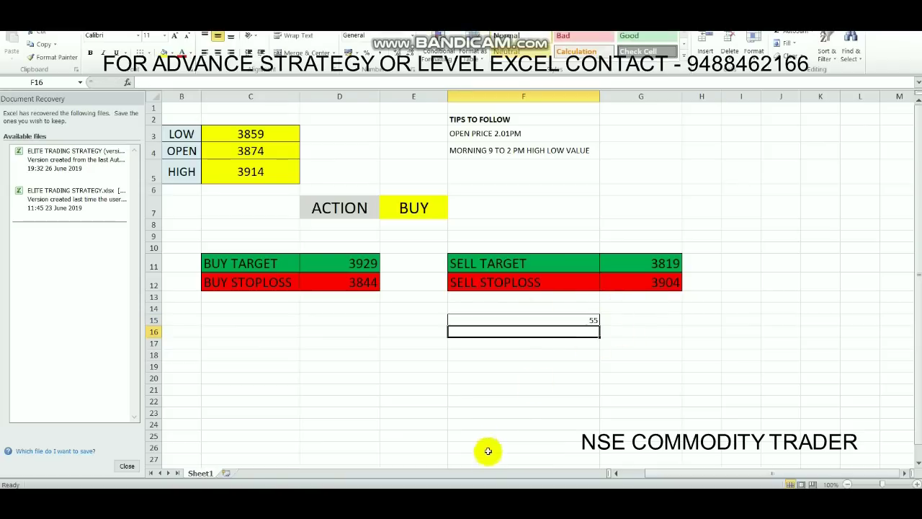
click(458, 447)
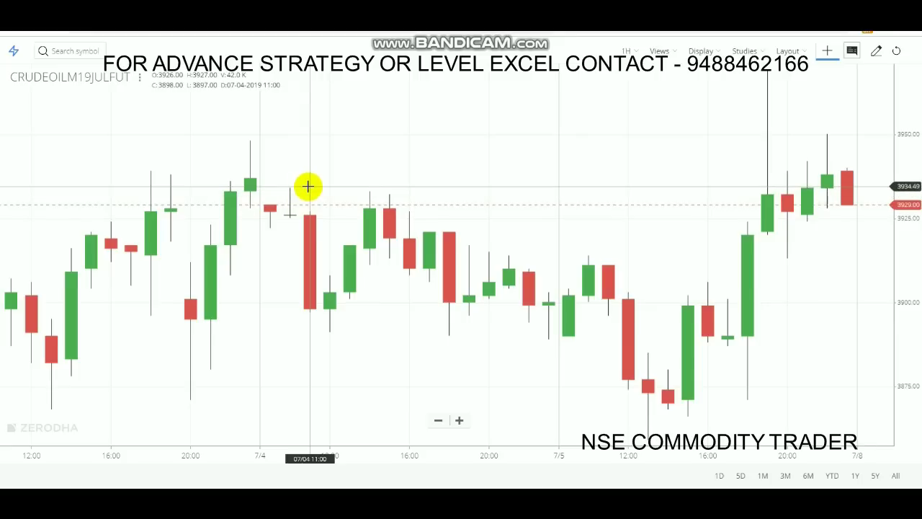
- Back in Excel, enter 3934 as the HIGH price in C5
click(504, 497)
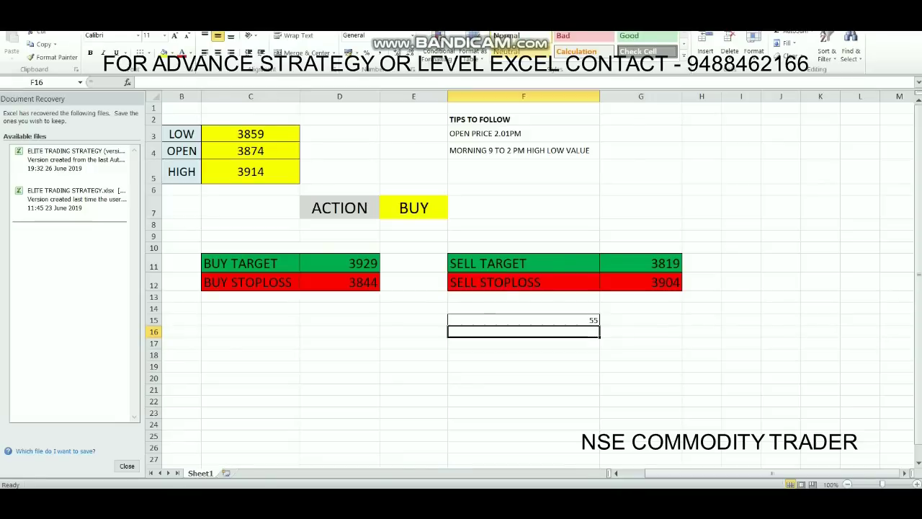
click(280, 171)
text(39)
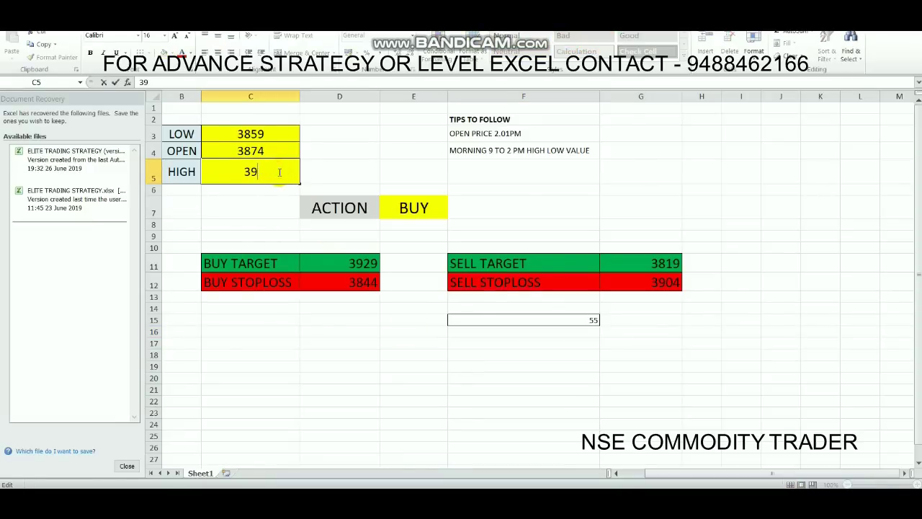
text(34)
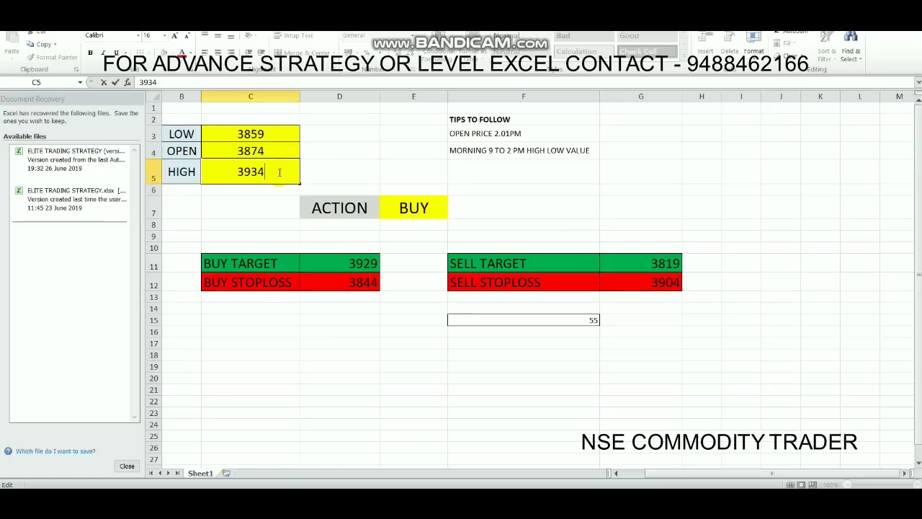
key(Return)
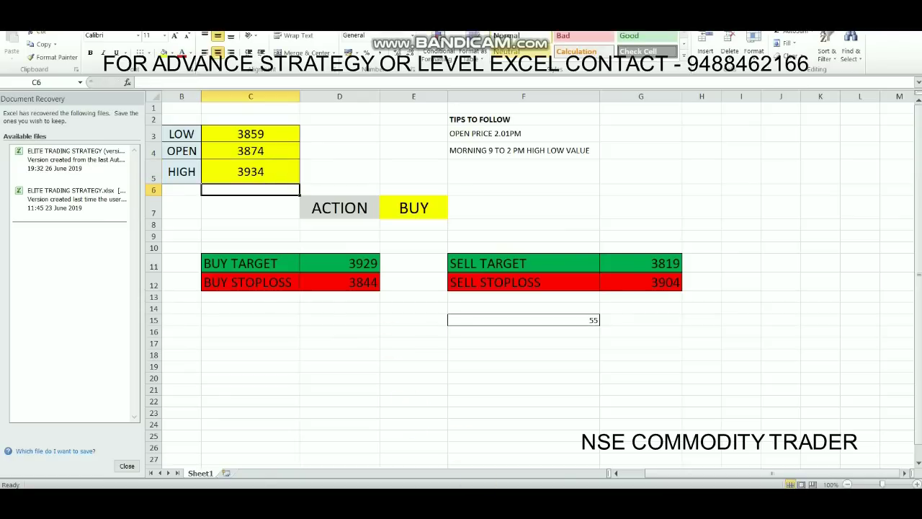
key(alt+Tab)
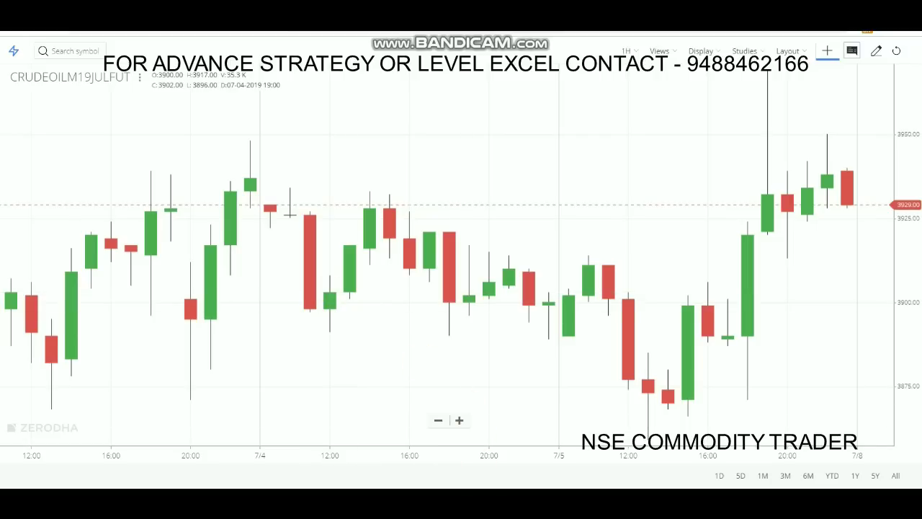
key(alt+Tab)
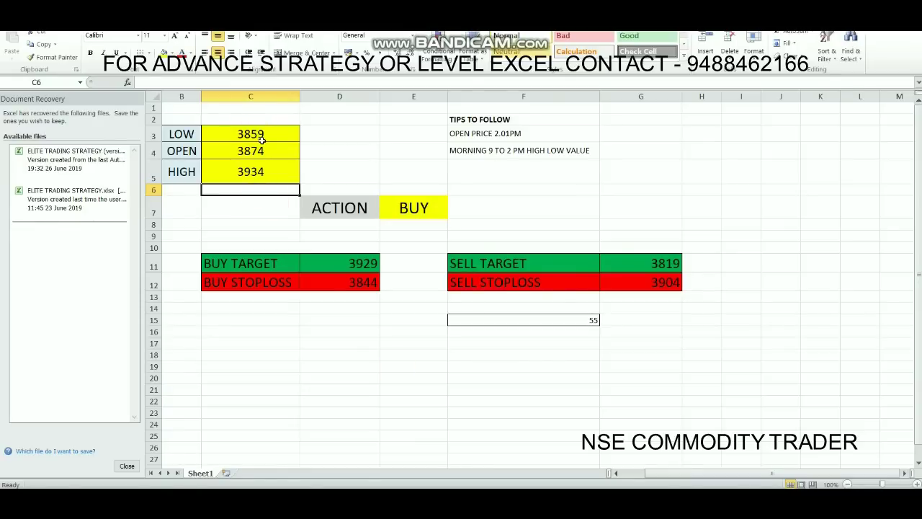
- Change the LOW price in C3 to 3891
key(Up)
double_click(275, 135)
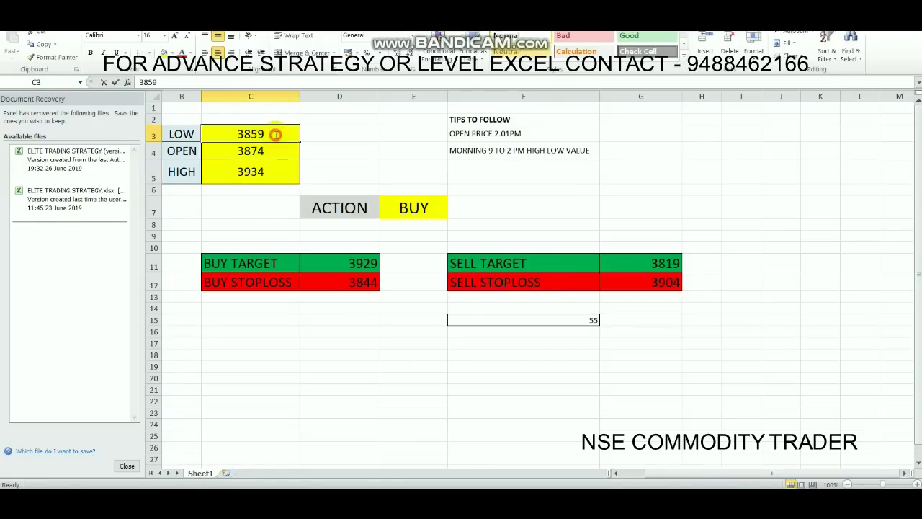
key(BackSpace)
key(BackSpace)
text(91)
key(Return)
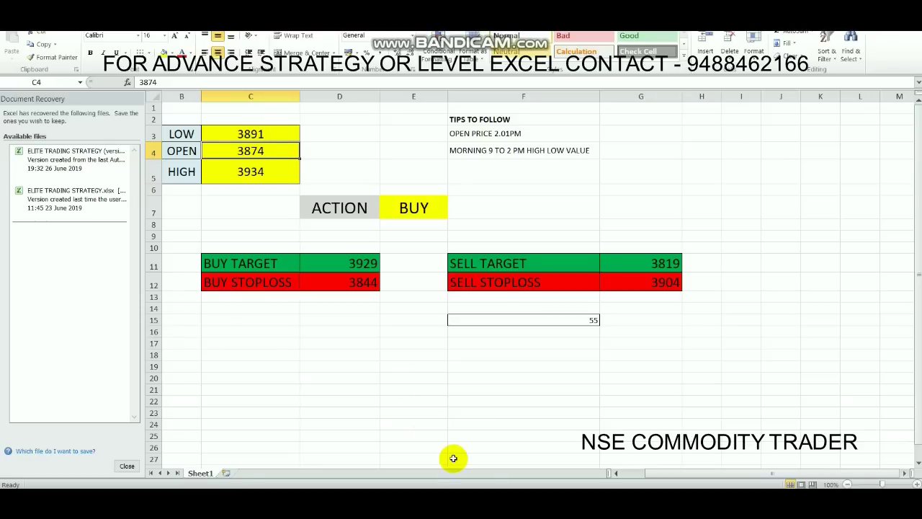
- Check the chart, then set the OPEN price in C4 to 3916
key(alt+Tab)
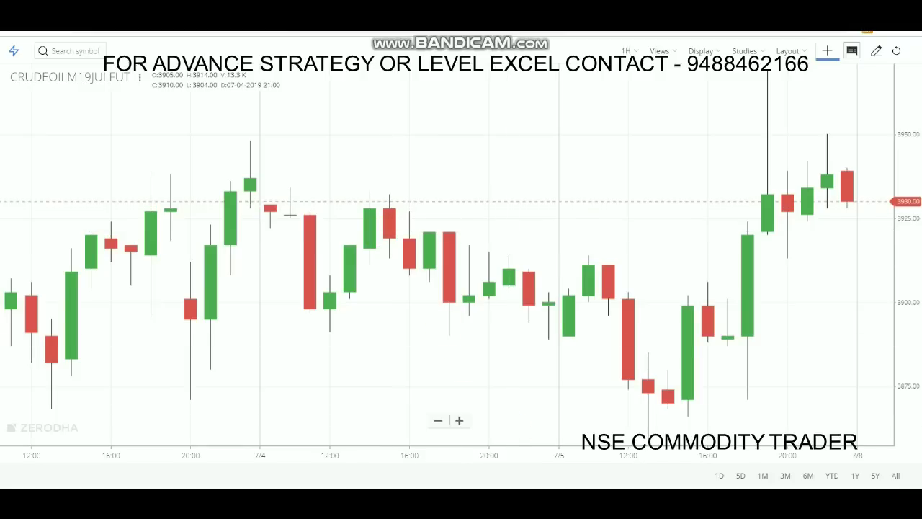
key(alt+Tab)
double_click(284, 155)
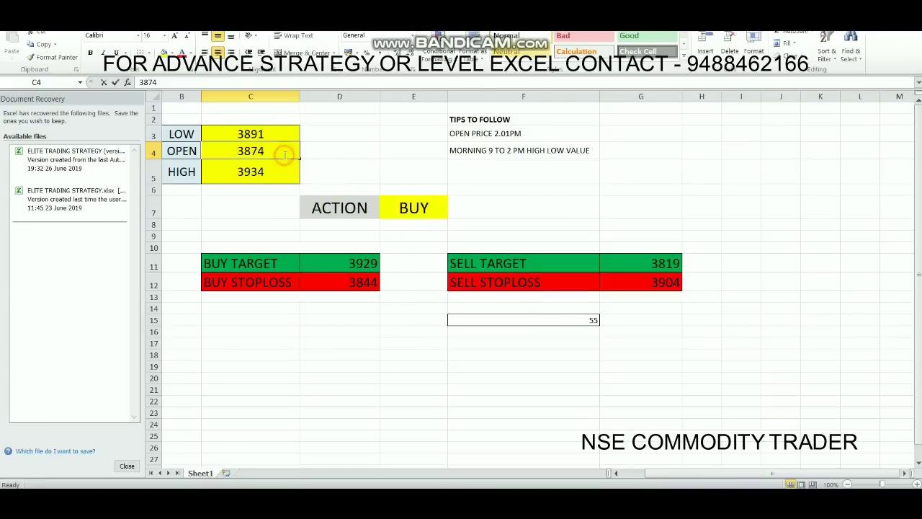
key(BackSpace)
key(BackSpace)
text(16+)
key(BackSpace)
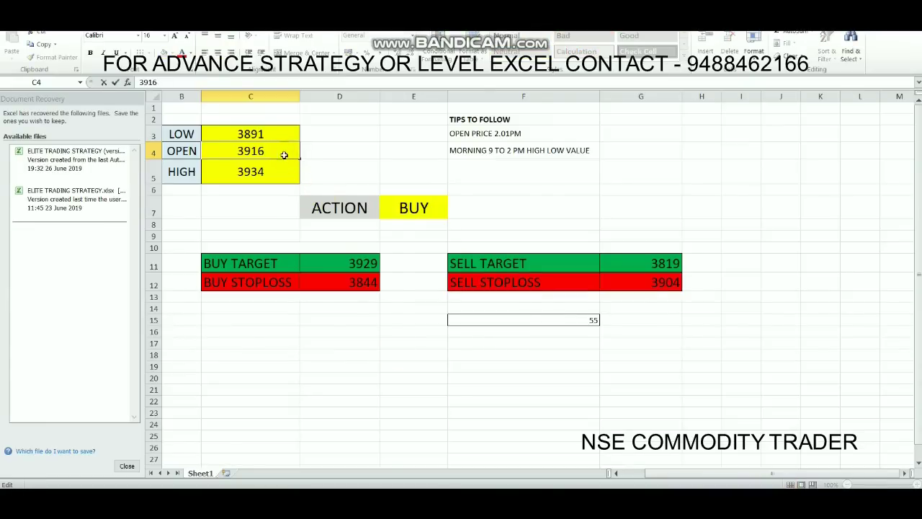
key(Return)
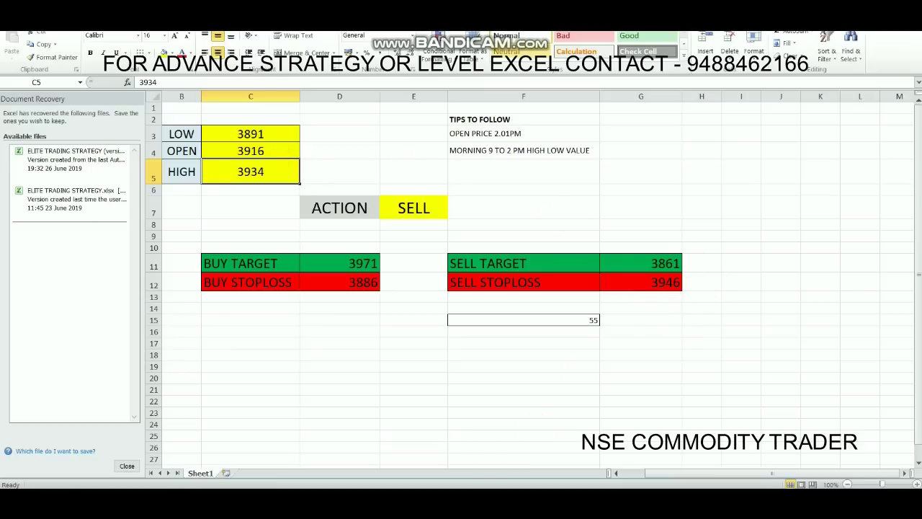
click(473, 441)
click(463, 481)
- Enter 16 in F16 beneath the 55 and switch to the Zerodha crude oil chart
click(589, 336)
text(16)
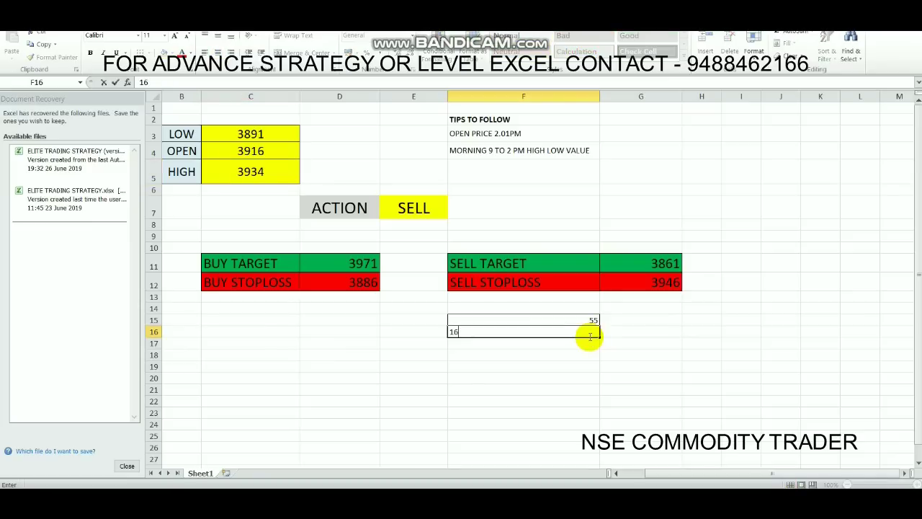
key(Return)
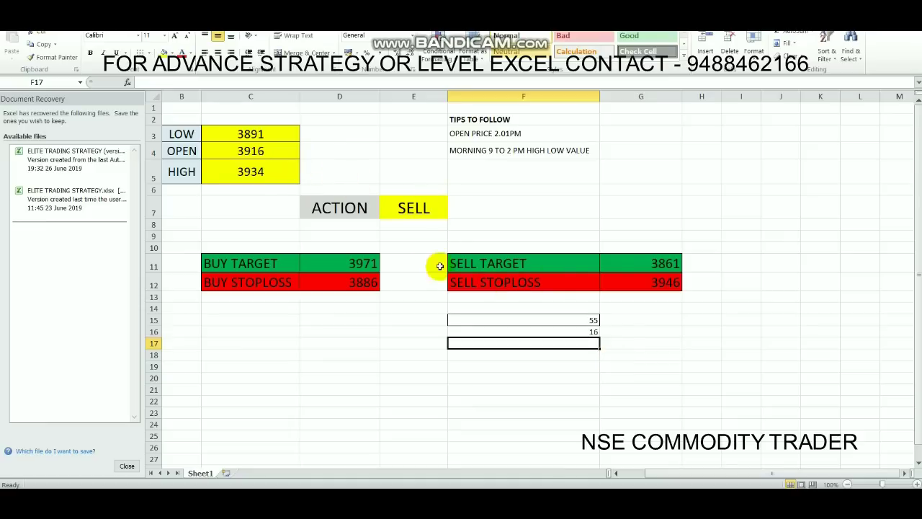
key(alt+Tab)
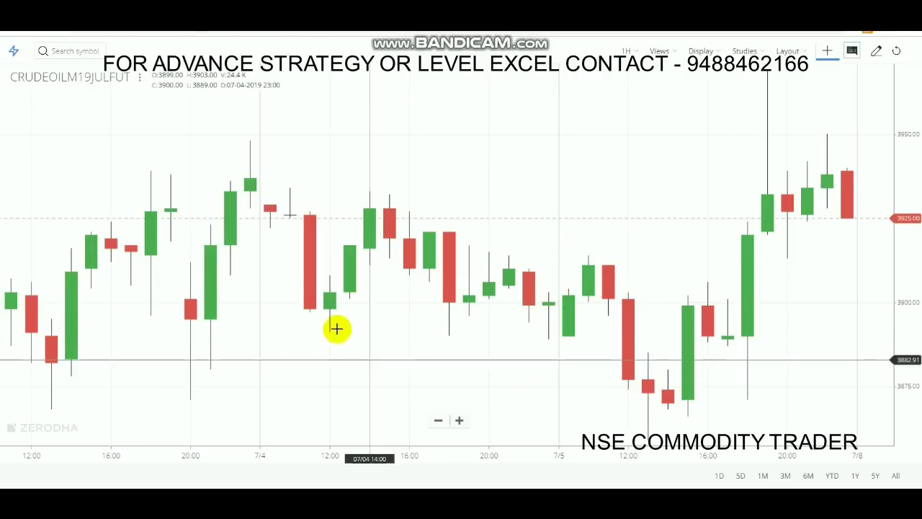
- Pan the crude oil chart back to show the 7/3 candles
drag(343, 258, 612, 266)
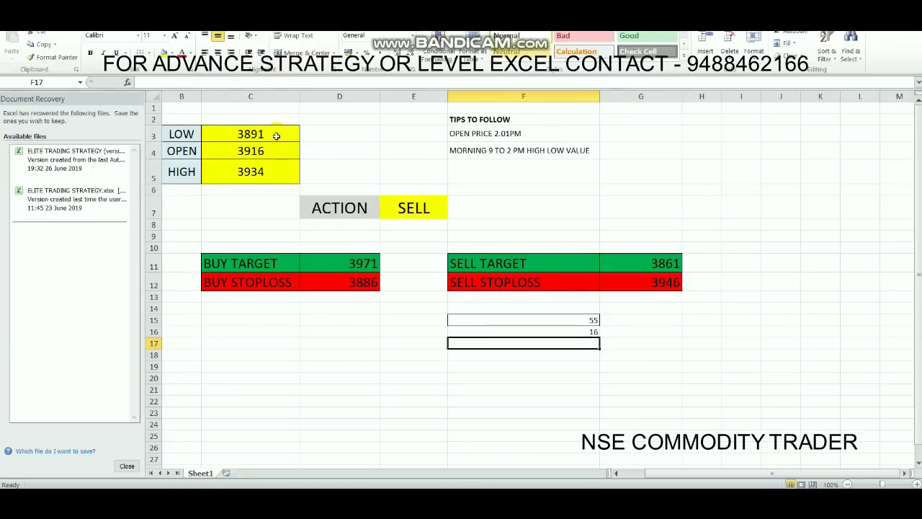
- Enter 3868 as the LOW price in C3
click(276, 136)
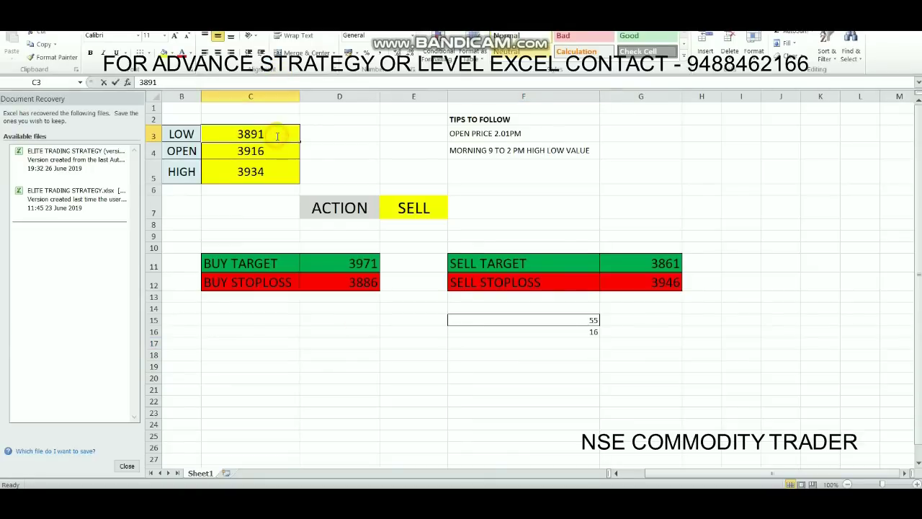
text(386)
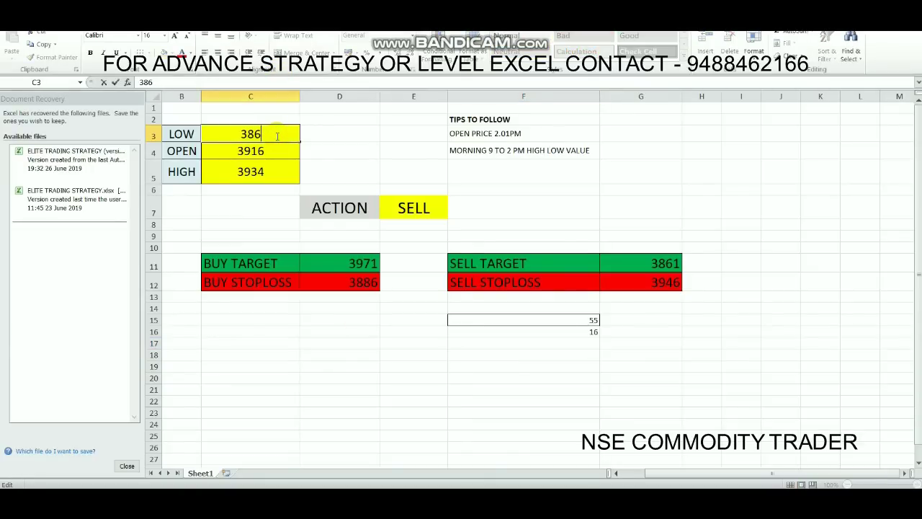
text(8)
key(Return)
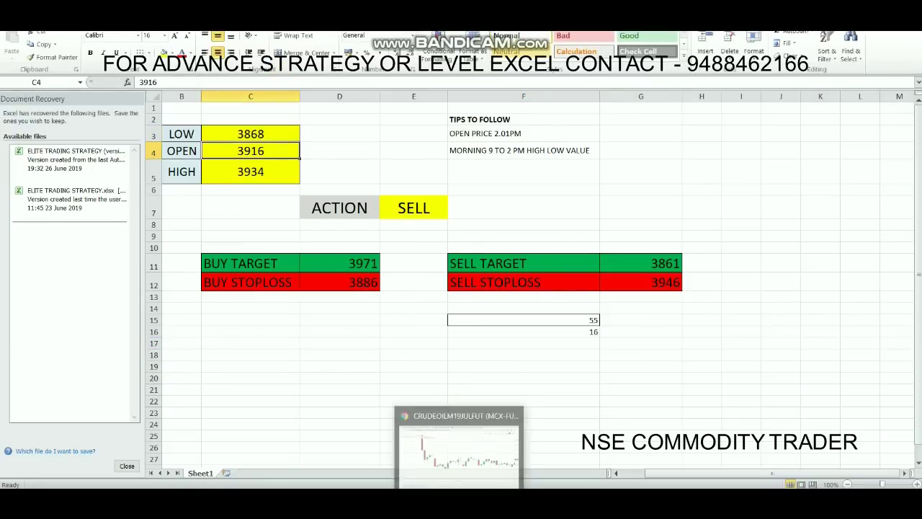
- After checking the chart, edit the OPEN and HIGH cells so HIGH reads 3932
click(459, 447)
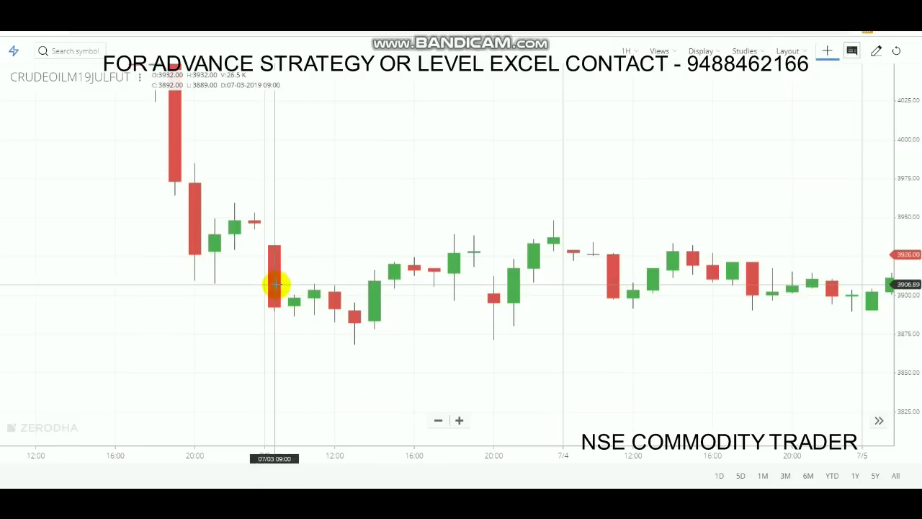
click(511, 461)
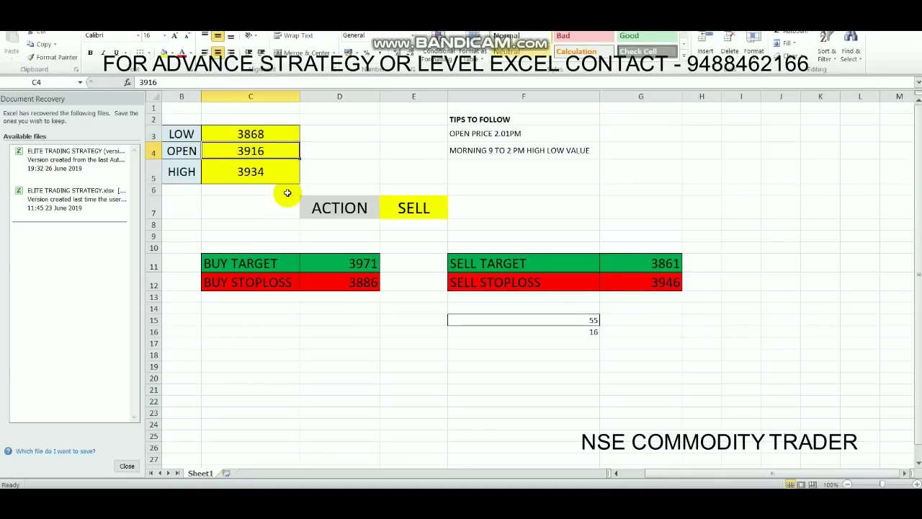
double_click(269, 150)
key(BackSpace)
key(BackSpace)
text(32)
key(Return)
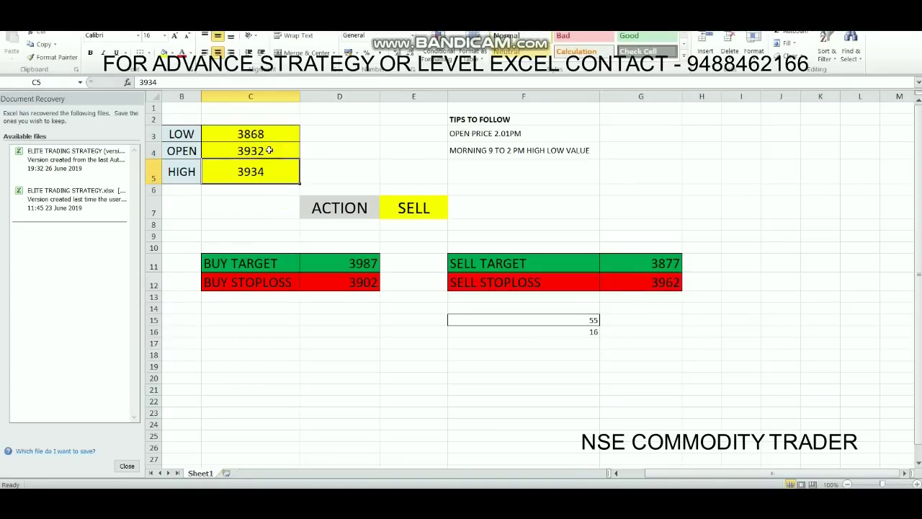
double_click(284, 168)
key(BackSpace)
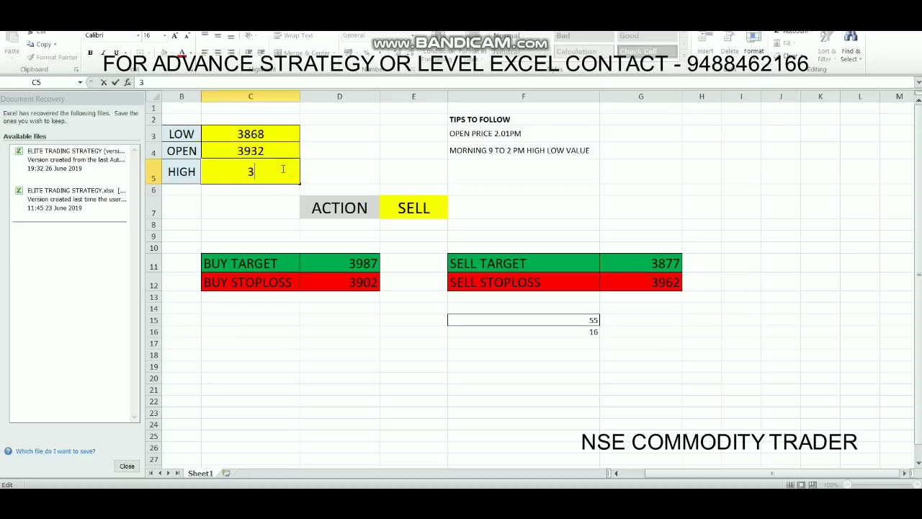
text(932)
key(Return)
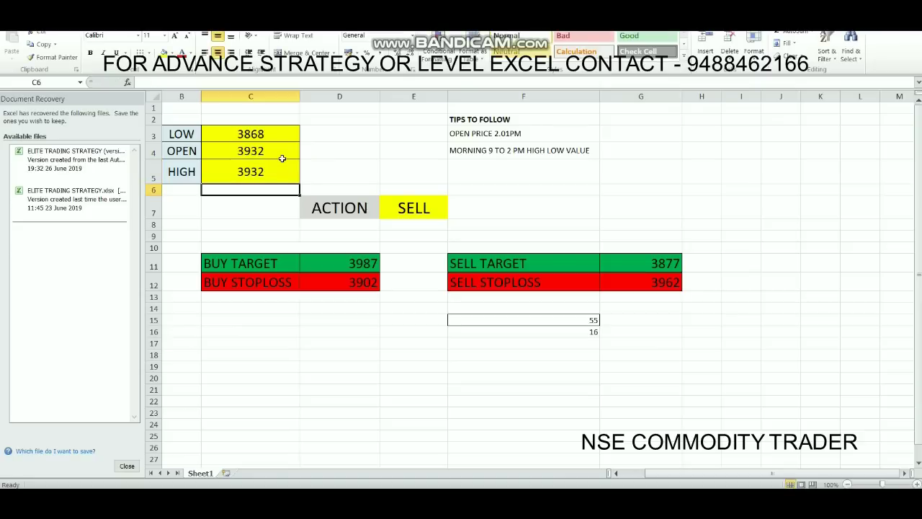
- Check the chart again and set the OPEN price in C4 to 3883
click(281, 154)
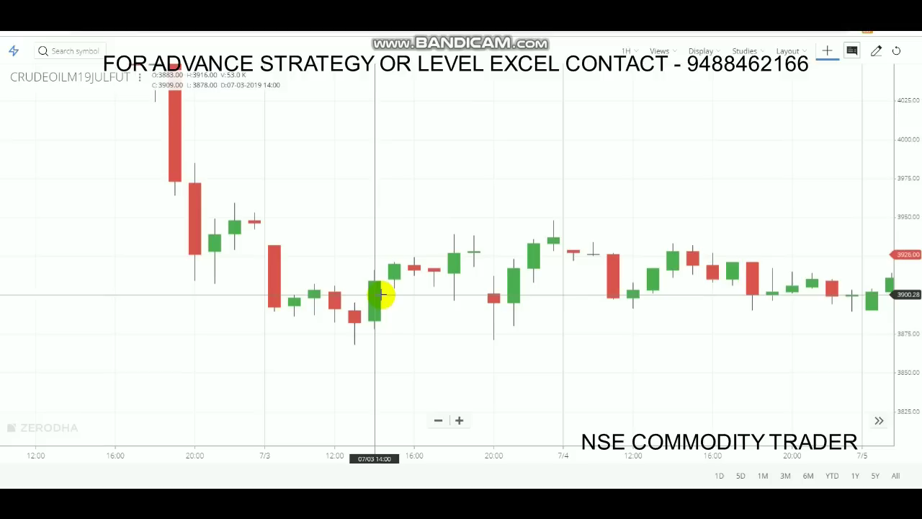
key(alt+Tab)
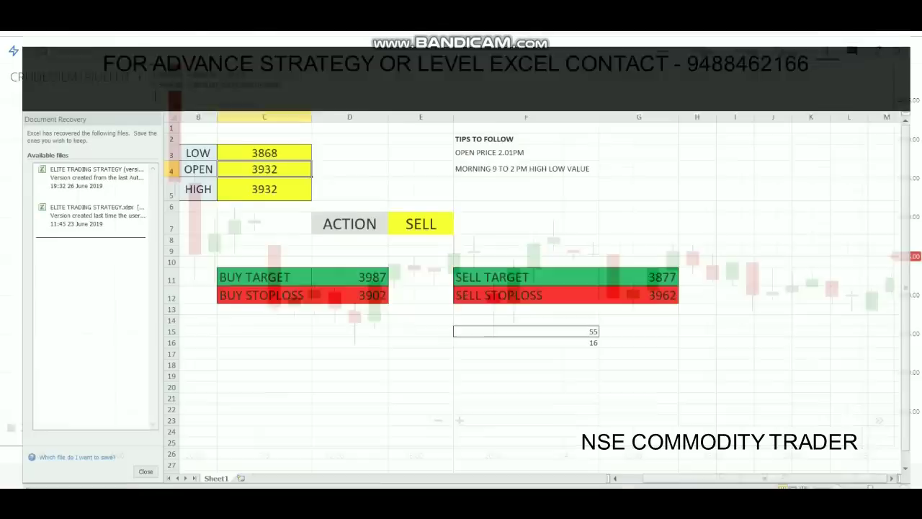
double_click(270, 155)
key(BackSpace)
key(BackSpace)
key(BackSpace)
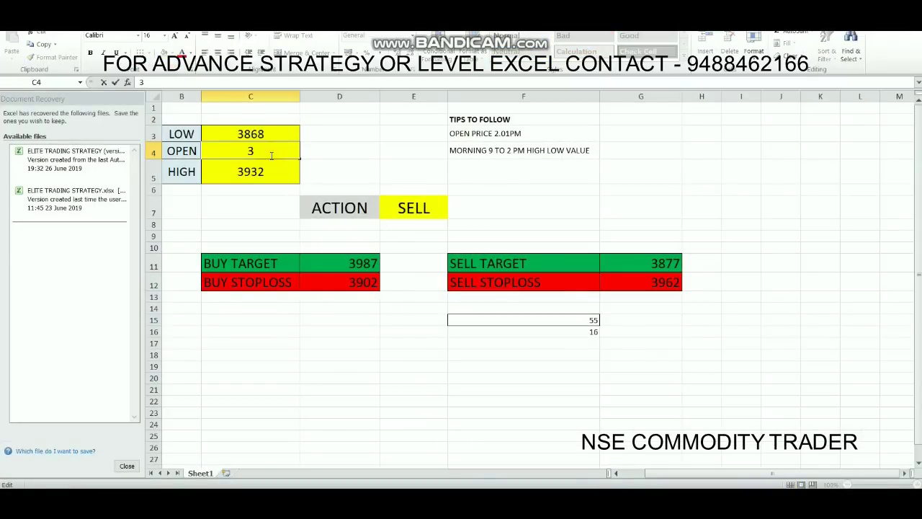
text(883)
key(Return)
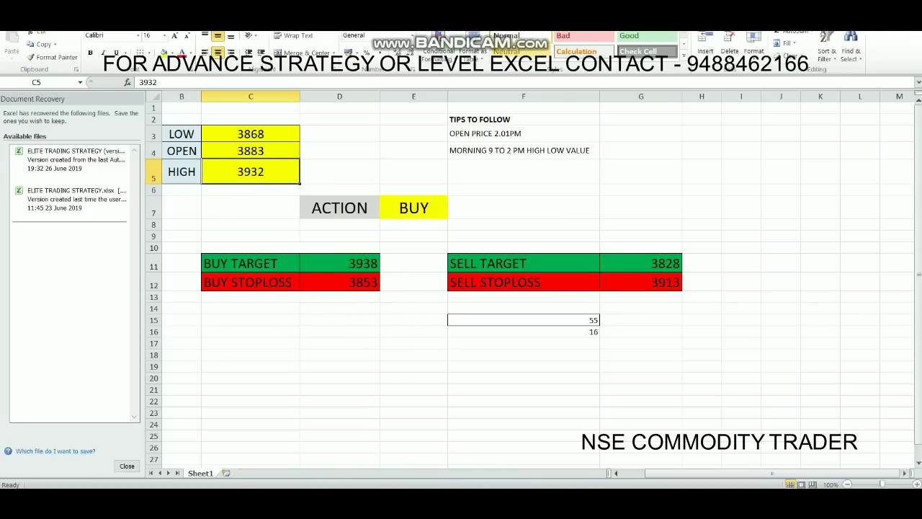
click(459, 443)
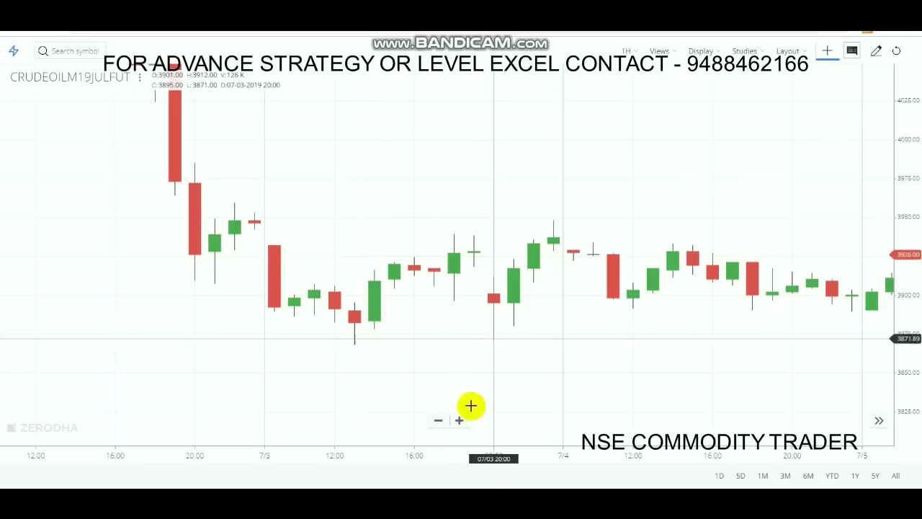
click(461, 443)
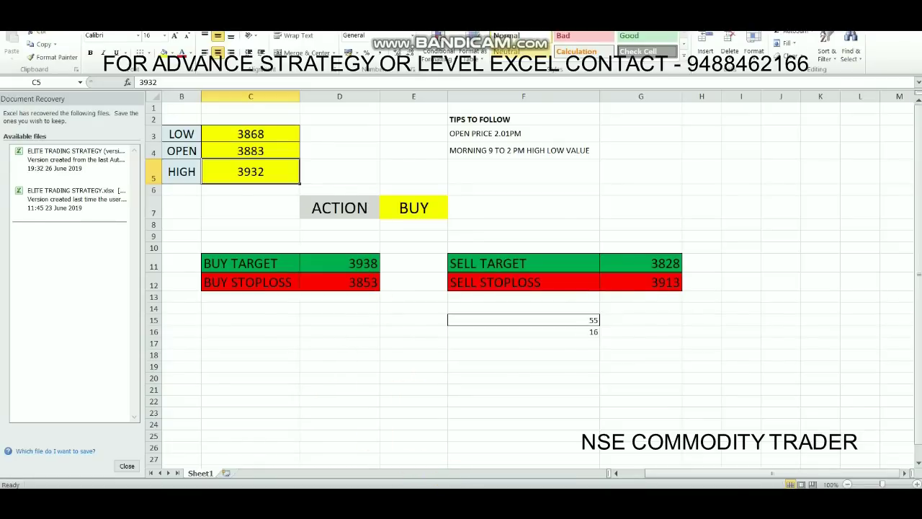
key(alt+Tab)
- Record 55 in F17 as the third day's result and pan the crude oil chart back to 2 July
double_click(589, 339)
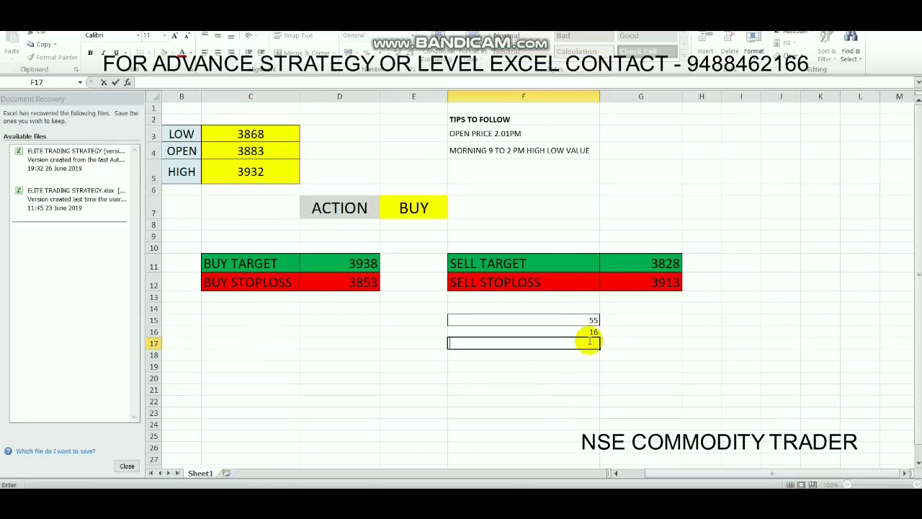
key(Return)
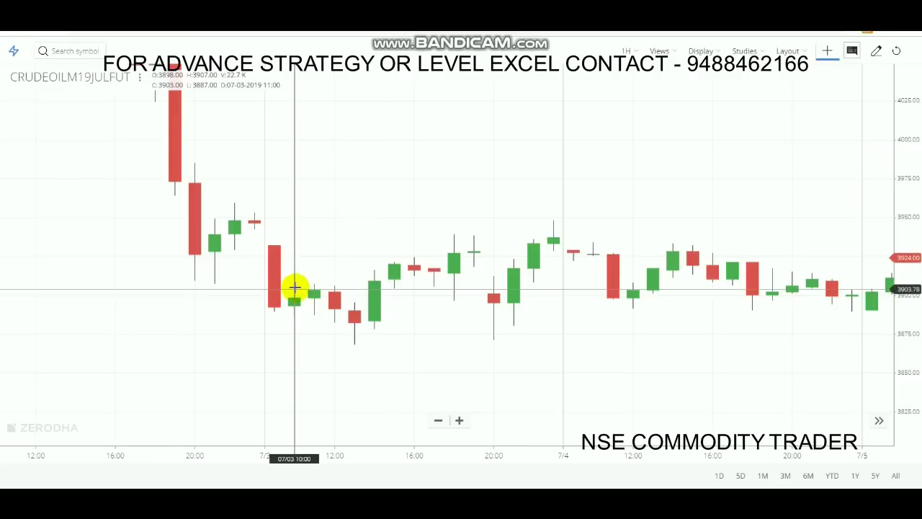
drag(295, 288, 621, 364)
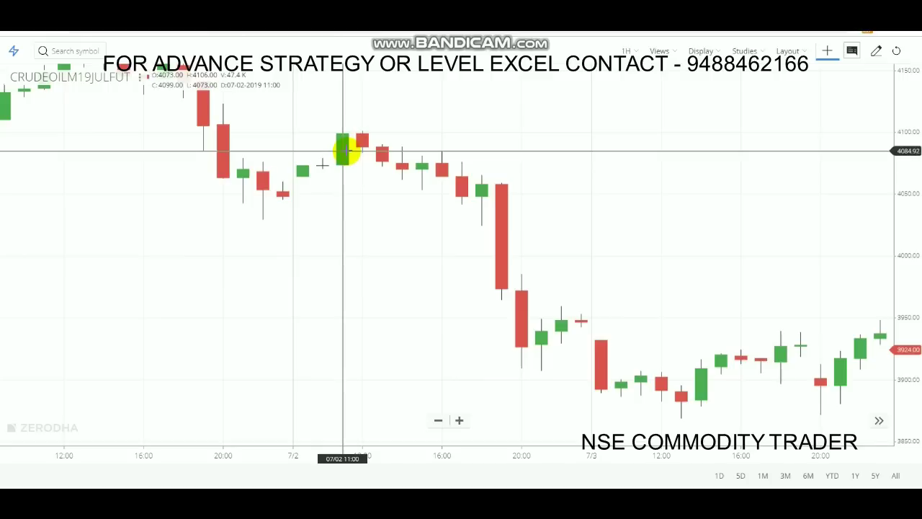
- Change the HIGH price in C5 of the strategy sheet to 4106
click(533, 513)
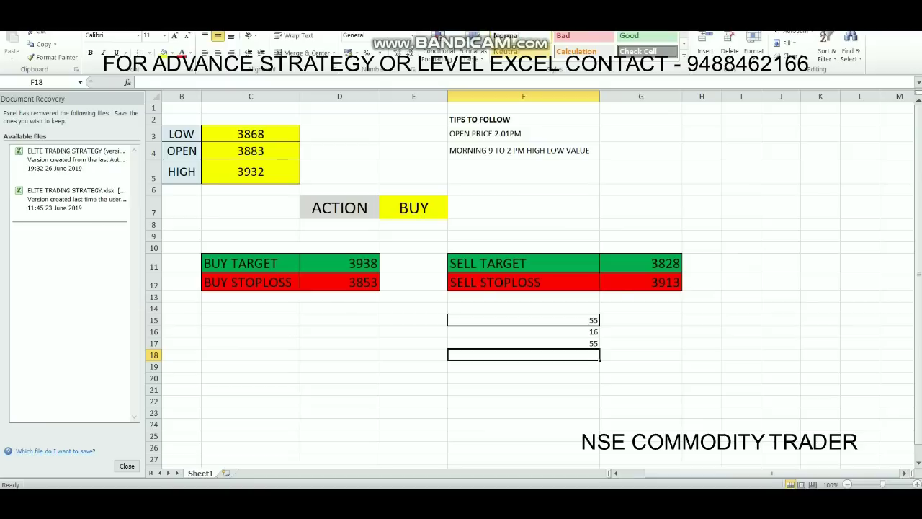
double_click(275, 165)
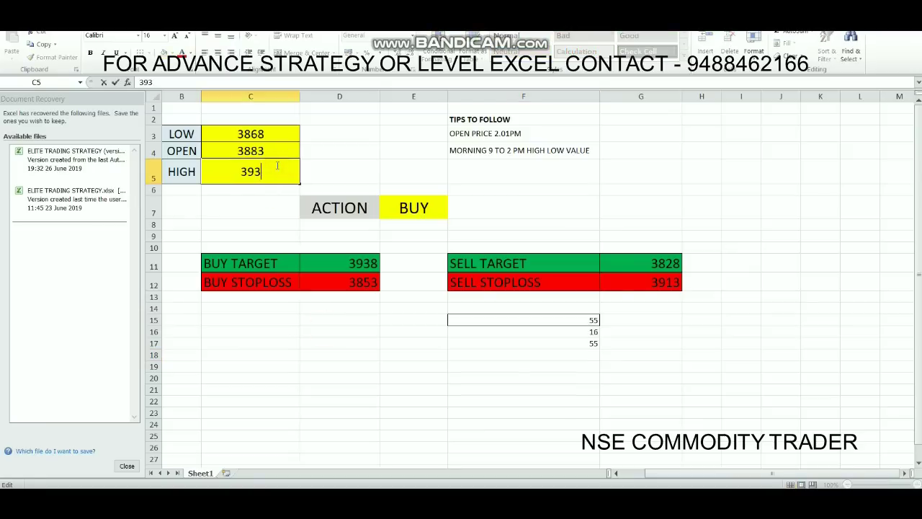
text(4106)
click(276, 137)
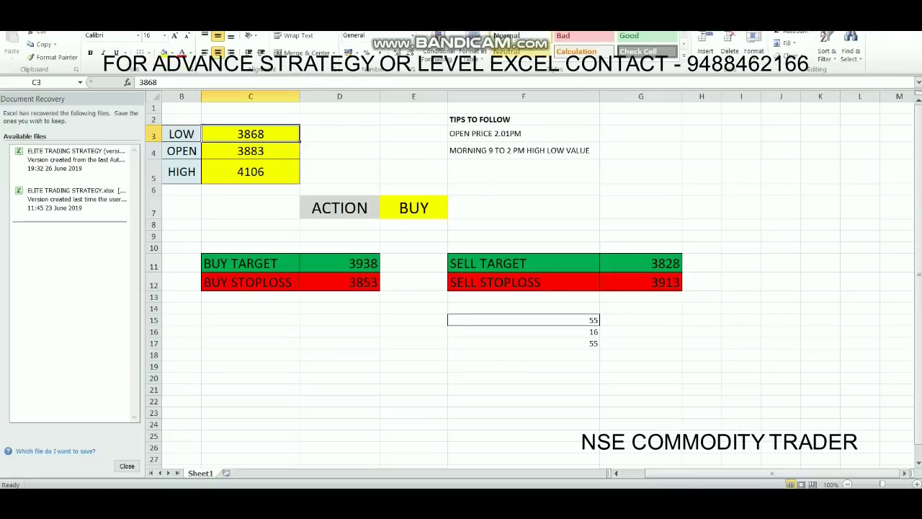
- Change the LOW price in C3 to 4064 and check the crude oil chart
double_click(276, 134)
key(BackSpace)
key(BackSpace)
key(BackSpace)
text(4064)
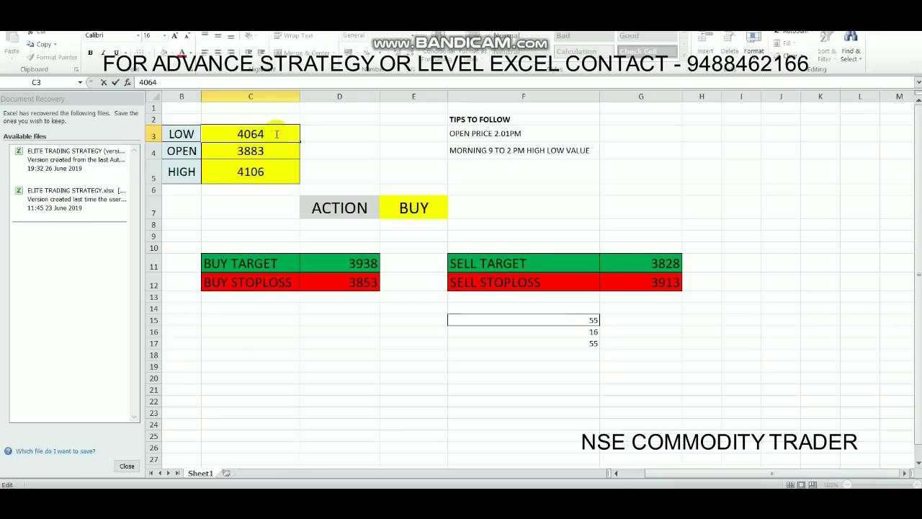
key(Return)
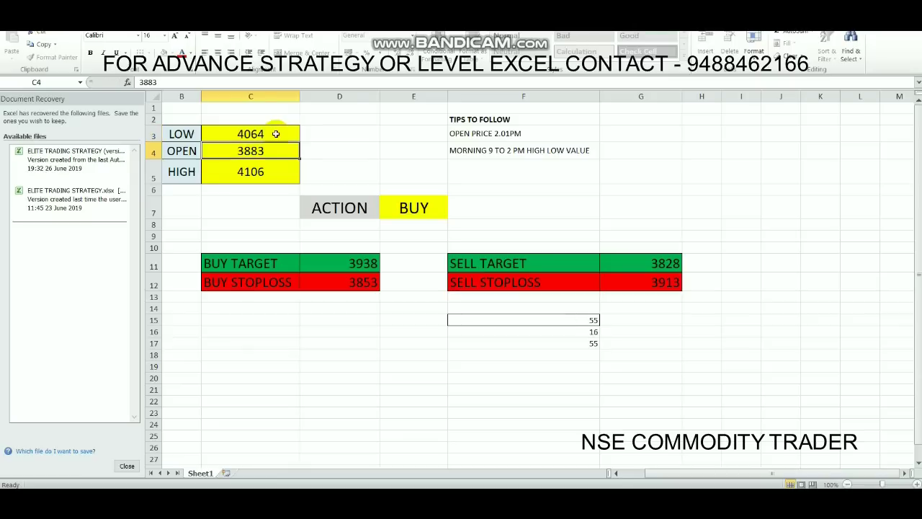
click(422, 356)
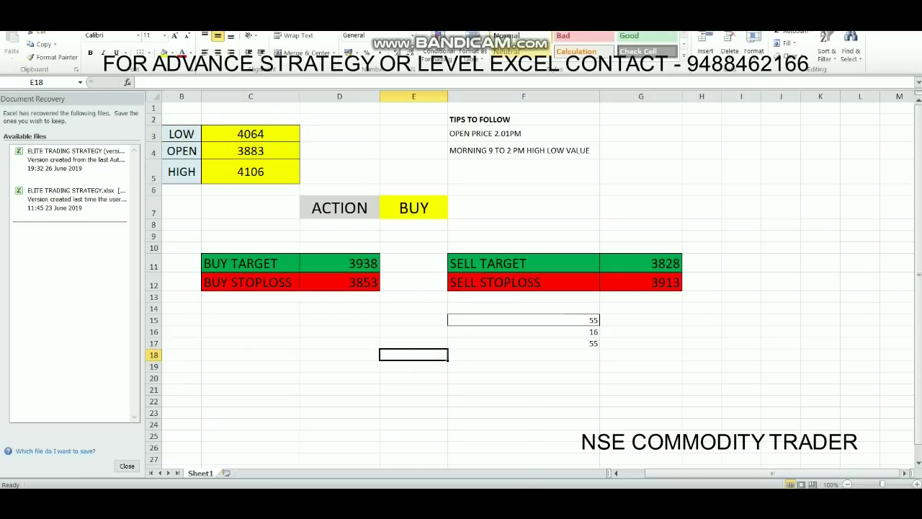
mouse_move(464, 504)
click(453, 440)
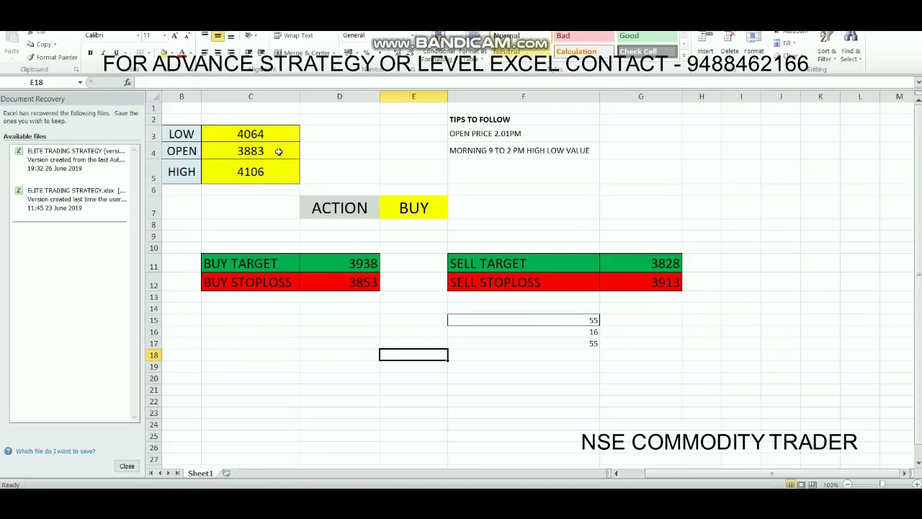
- Set OPEN in C4 to 4075, giving BUY target 4130 and stoploss 4045, then recheck the chart
click(277, 151)
text(38)
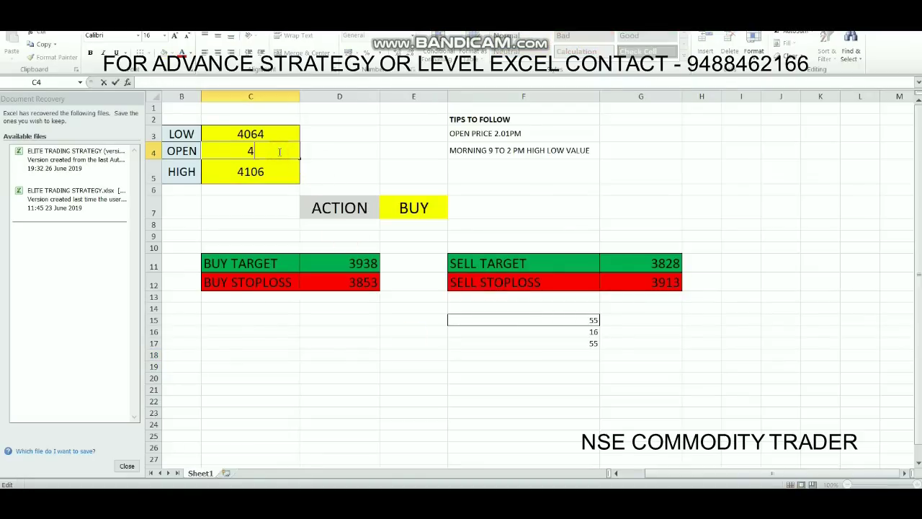
text(075)
key(Return)
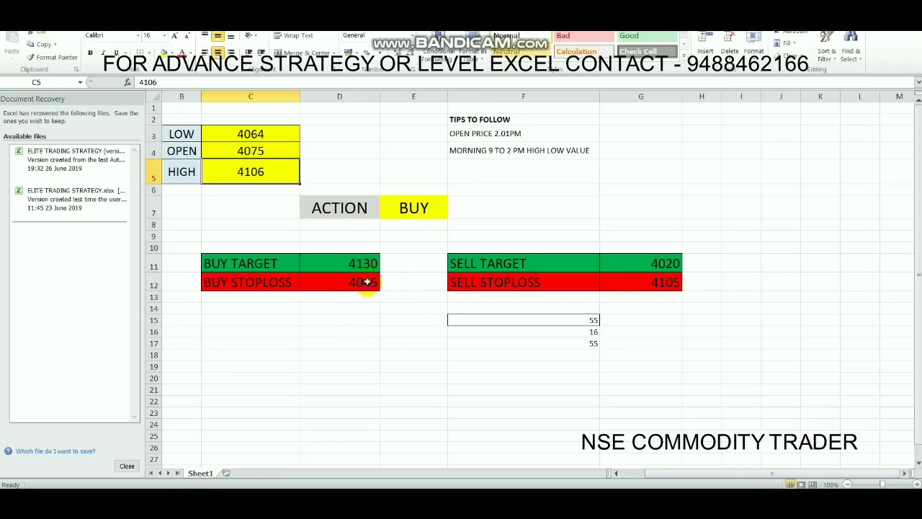
key(alt+Tab)
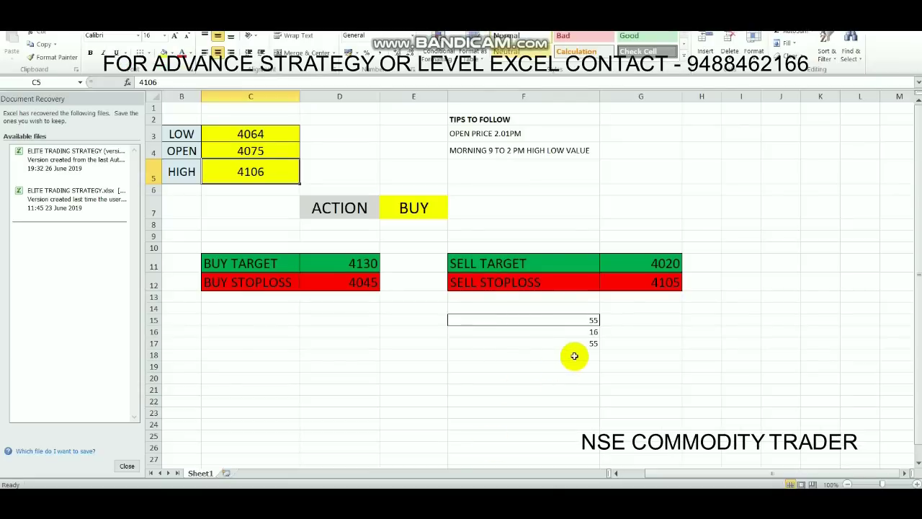
- Record -30 in F18 as the fourth day's result
click(574, 354)
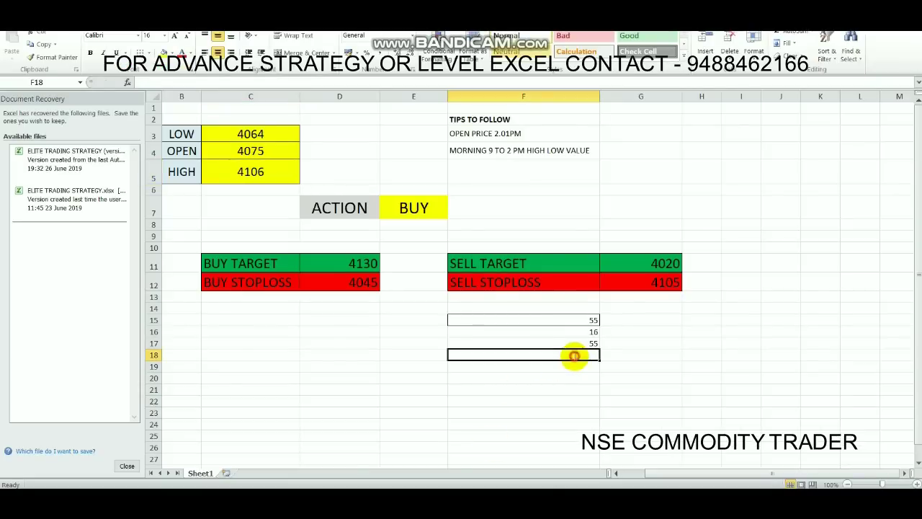
text(=30)
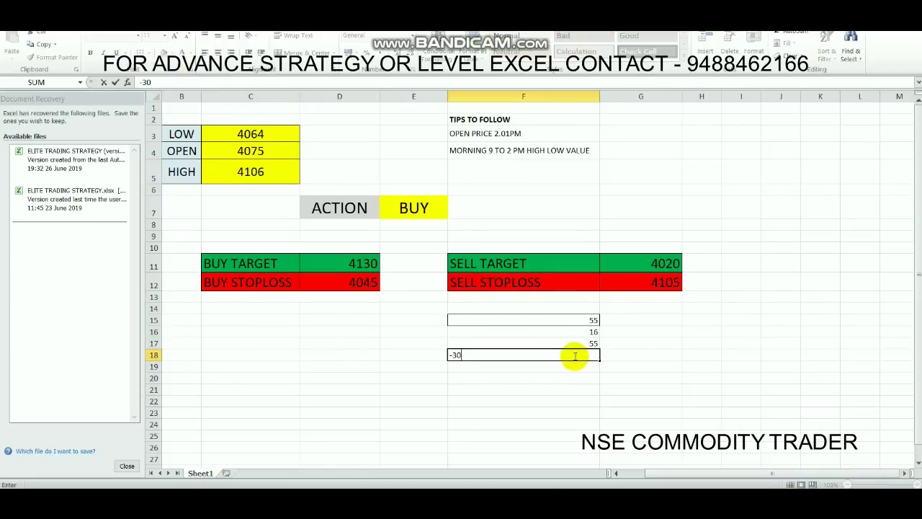
key(Return)
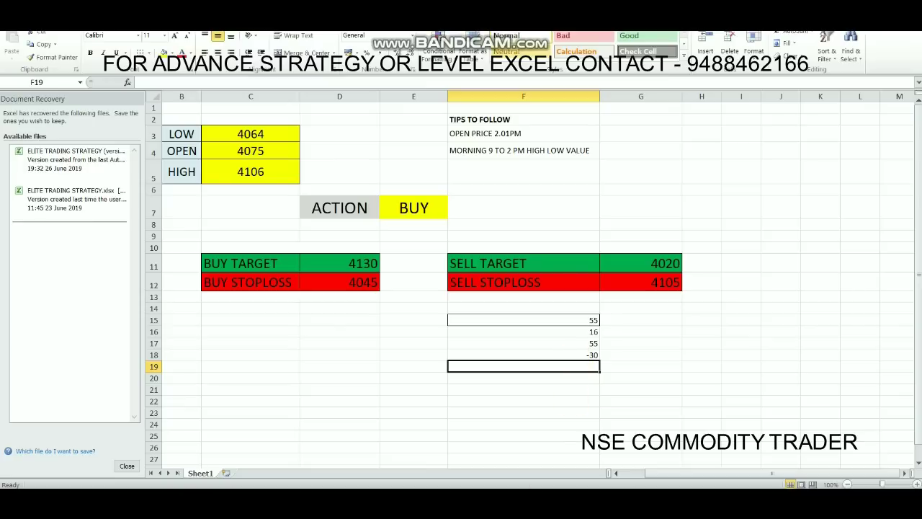
- Pan the crude oil chart back to the 1 July 09:00 candle
click(432, 441)
click(322, 209)
drag(335, 216, 562, 310)
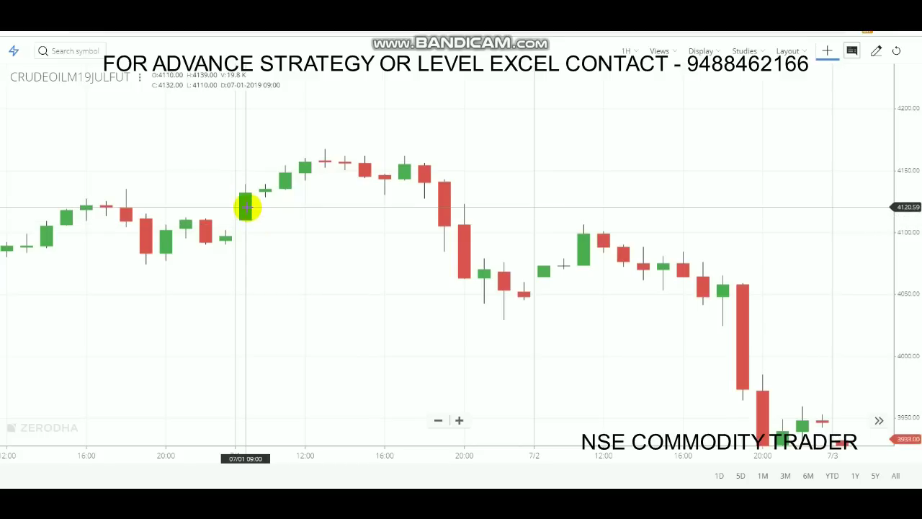
- Enter 4110 as the LOW price in C3, then check the chart's prices
click(488, 486)
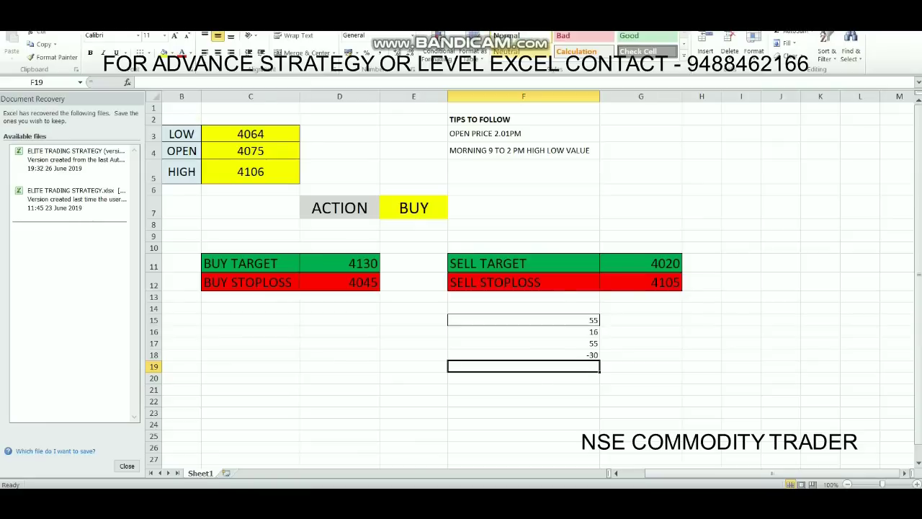
click(276, 136)
text(4)
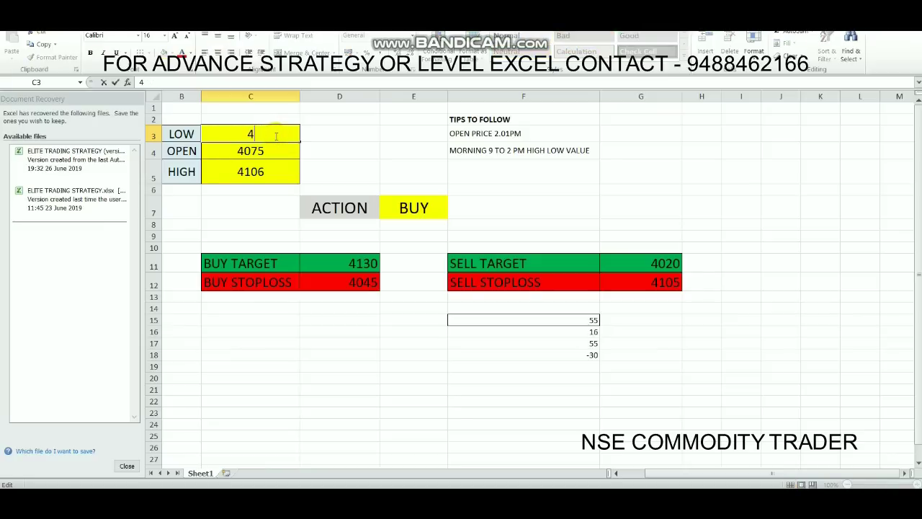
text(110)
key(Return)
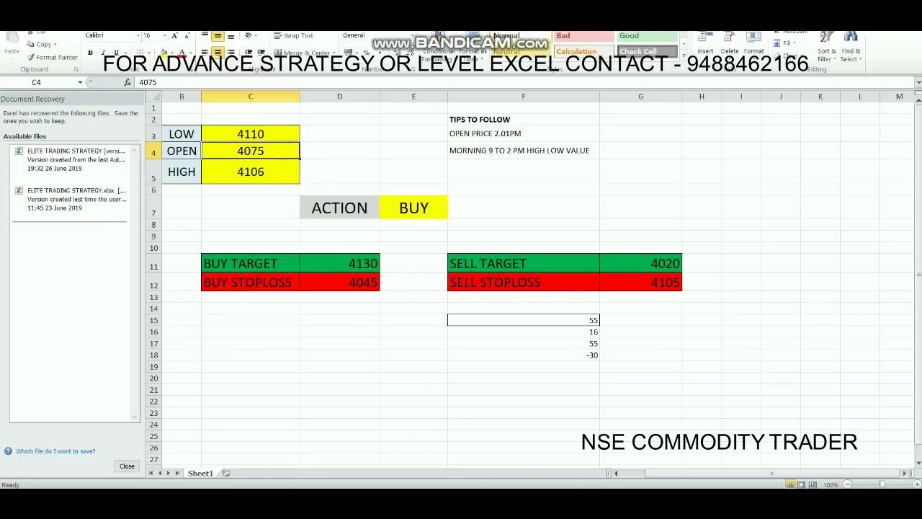
key(alt+Tab)
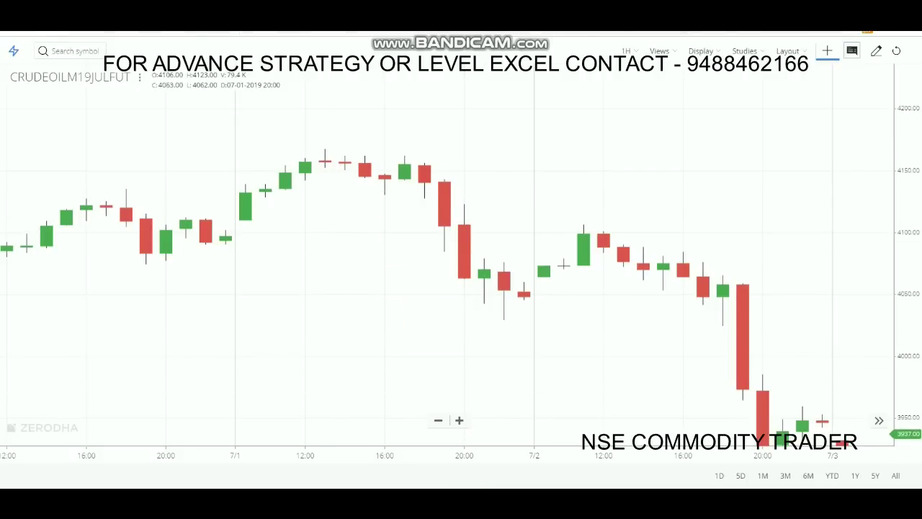
key(alt+Tab)
key(alt+Tab)
key(alt+Tab)
- Replace the HIGH price in C5 with 4167
click(276, 177)
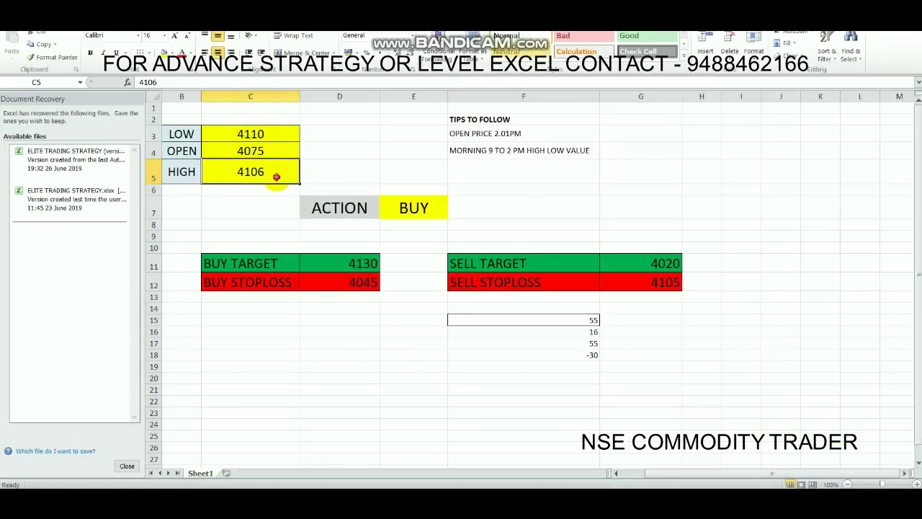
text(41)
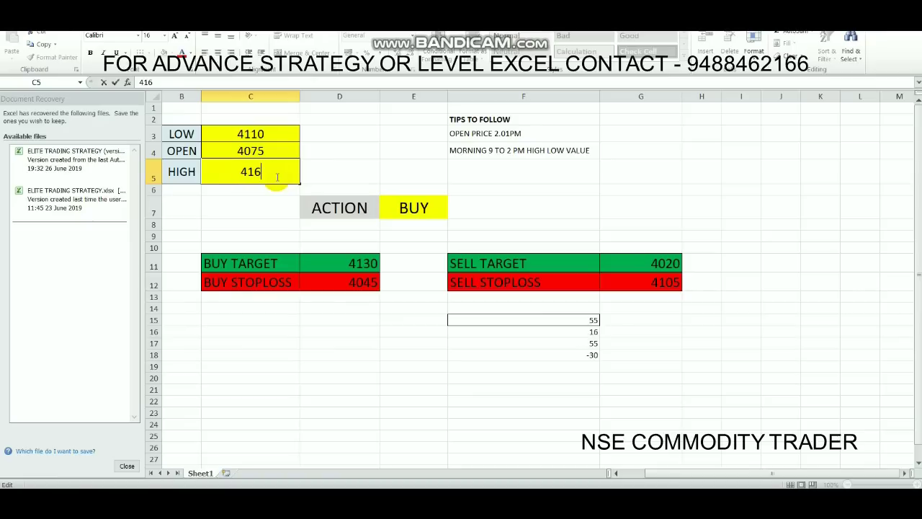
key(Return)
- Set the OPEN price in C4 to 4157 from the chart, turning the action to SELL
click(276, 153)
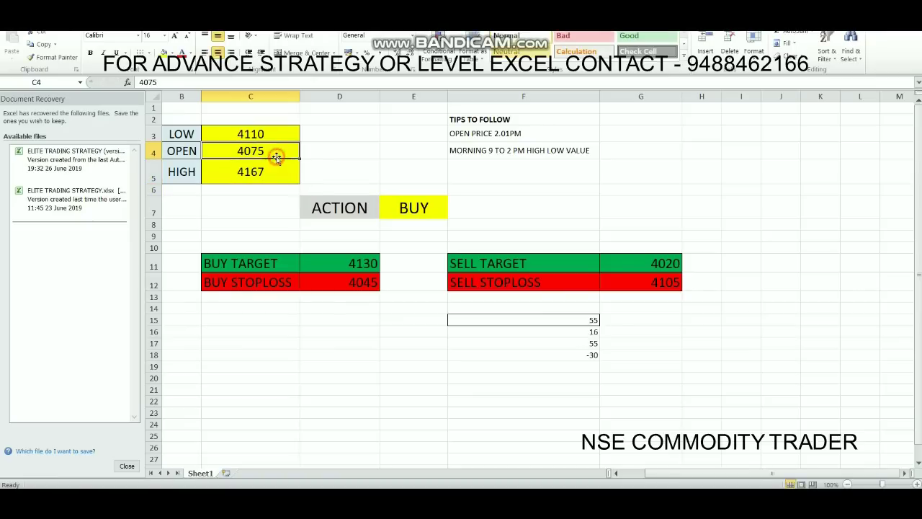
key(alt+Tab)
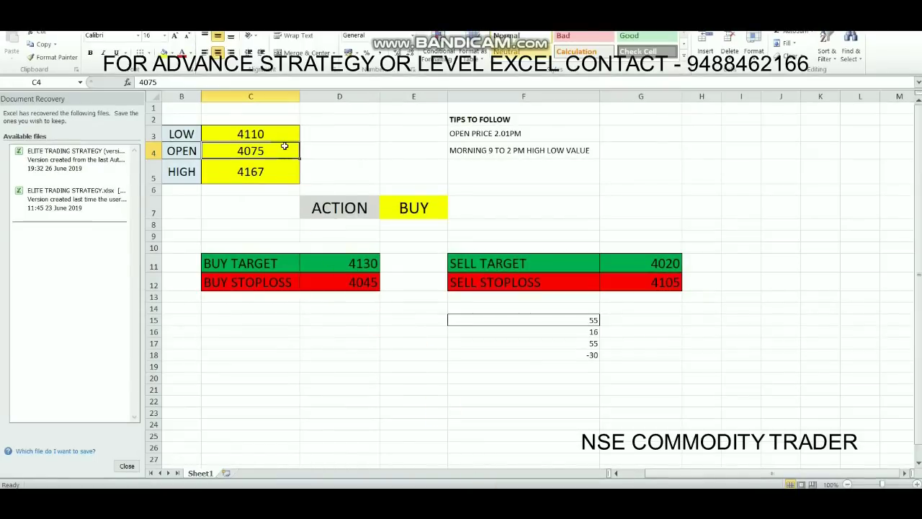
click(286, 147)
text(4157)
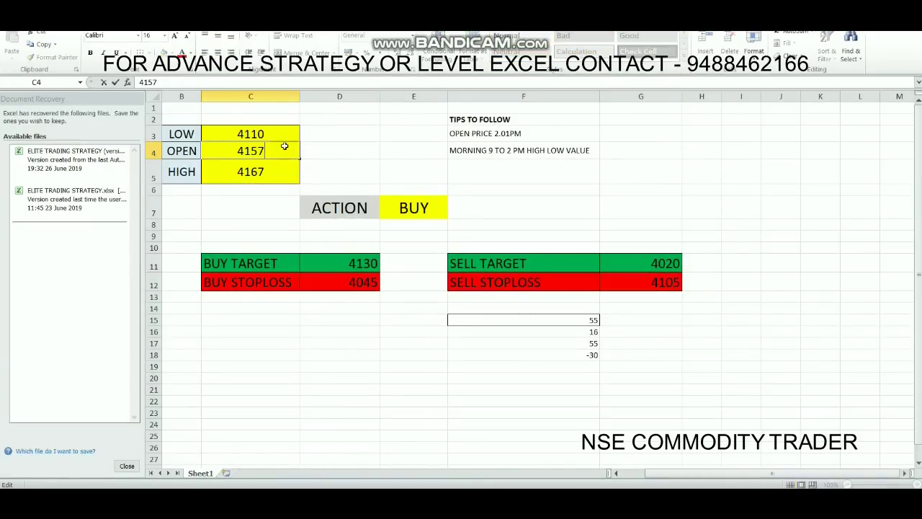
key(Return)
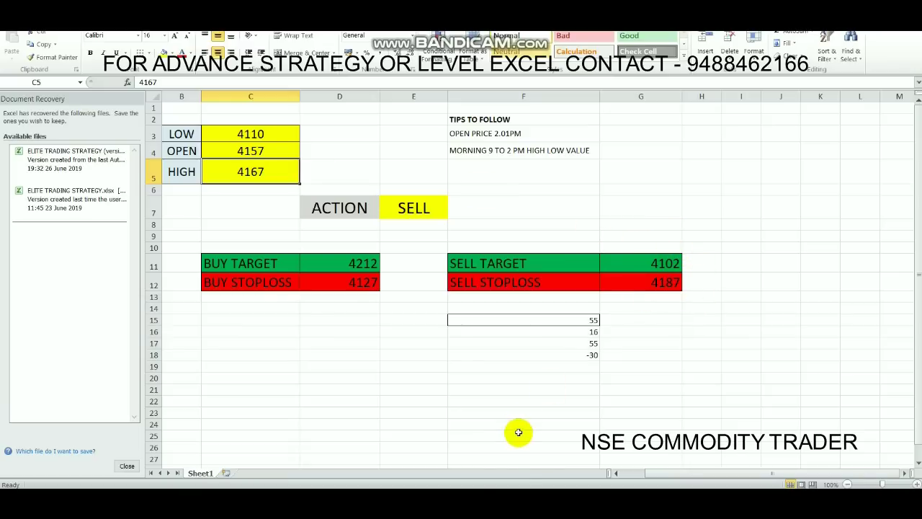
- Record 55 in F19 as the fifth day's result, then launch Calculator
key(alt+Tab)
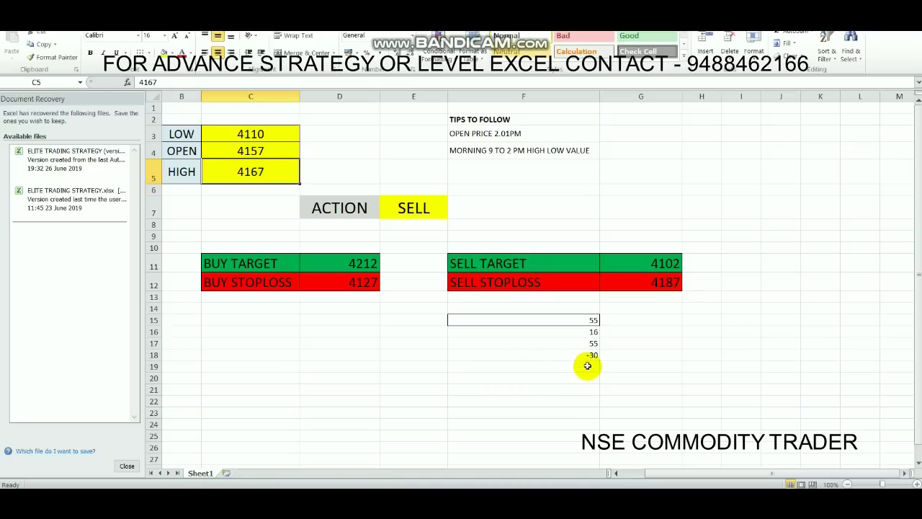
click(588, 366)
text(55)
key(Return)
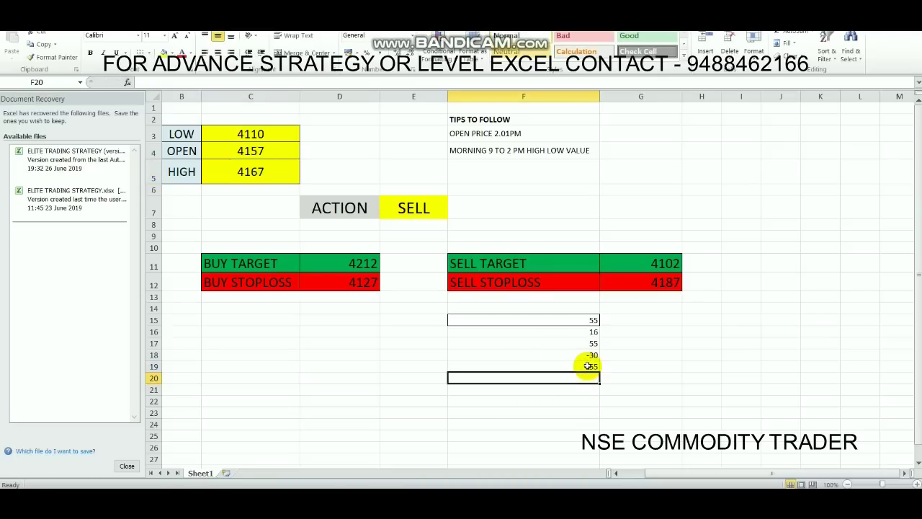
key(super+r)
key(Escape)
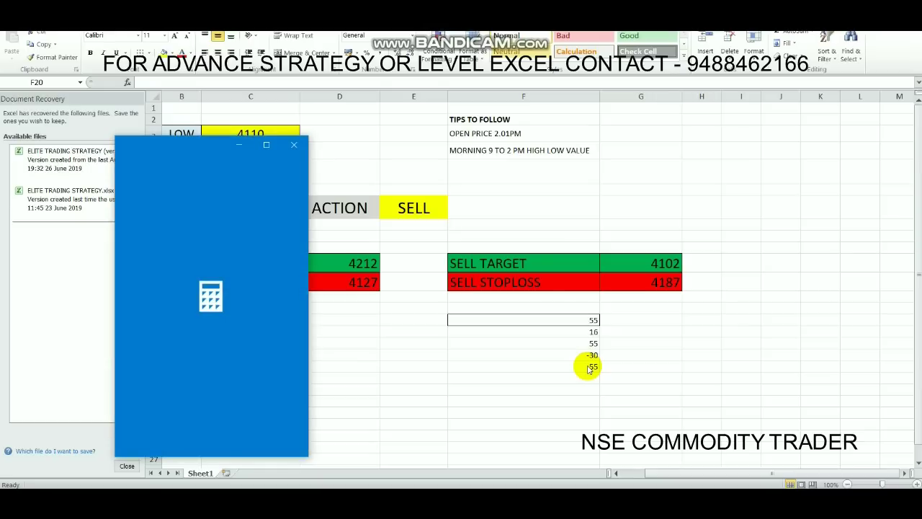
- Add 55, 16, 55, -30 and 55 in Calculator for a total of 151
text(55)
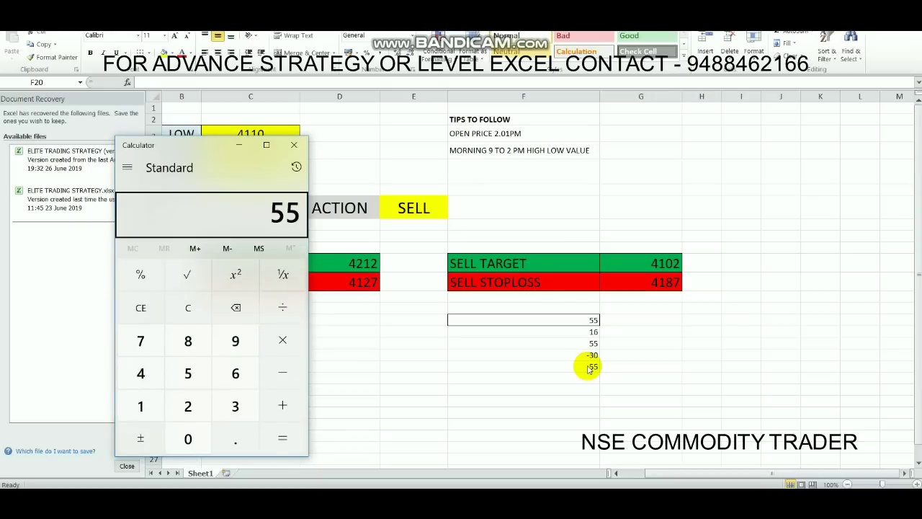
text(+16+)
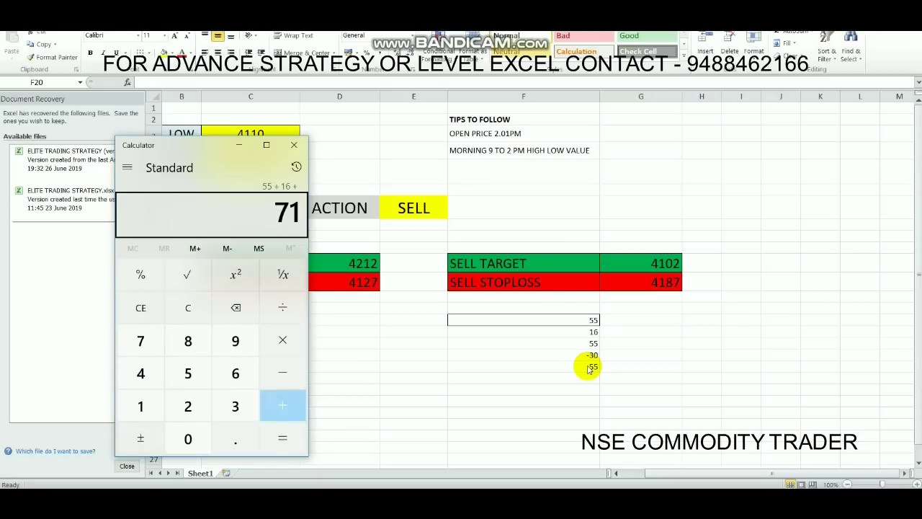
text(55)
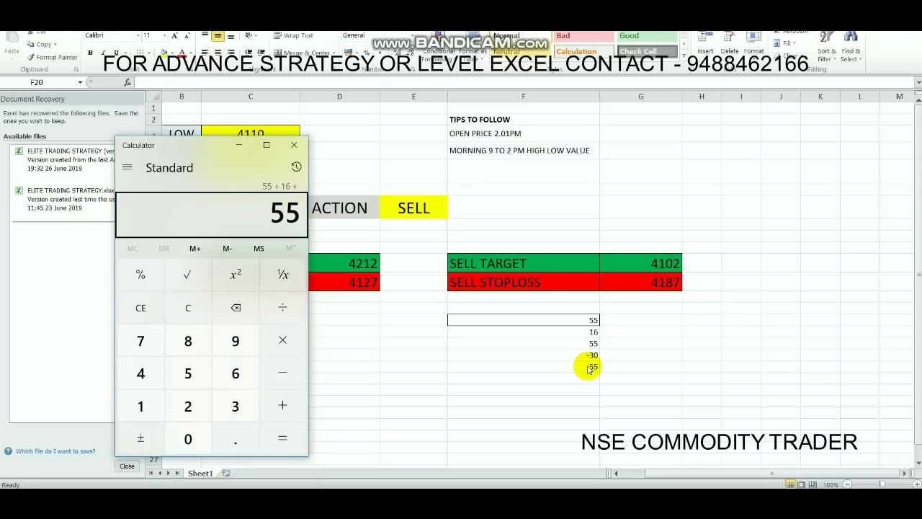
text(+-30+55+)
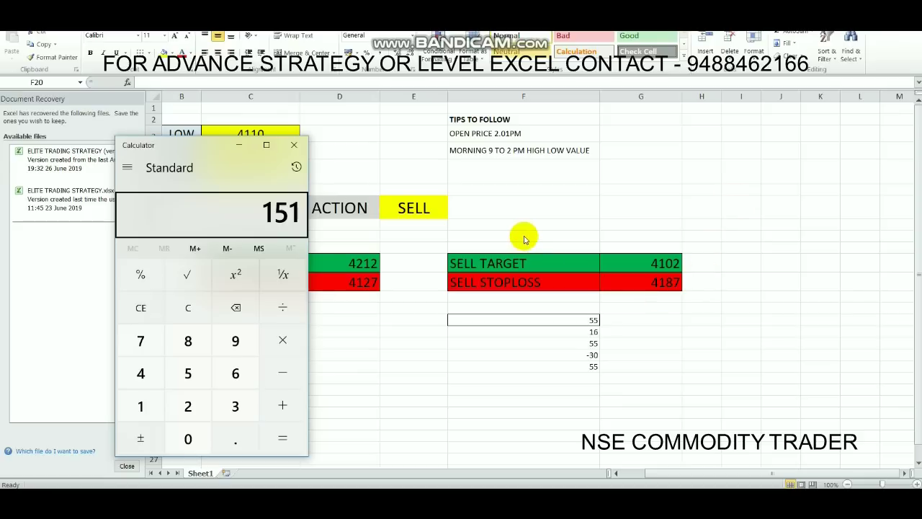
key(alt+Tab)
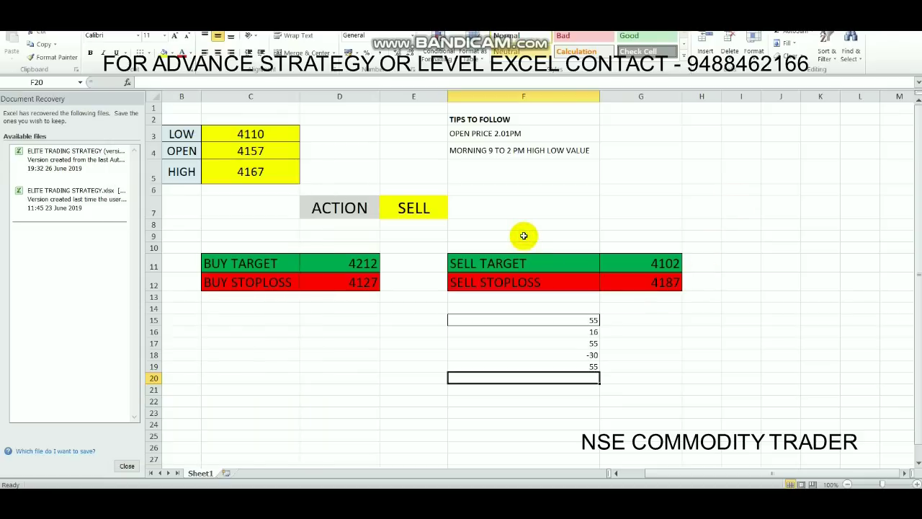
click(268, 152)
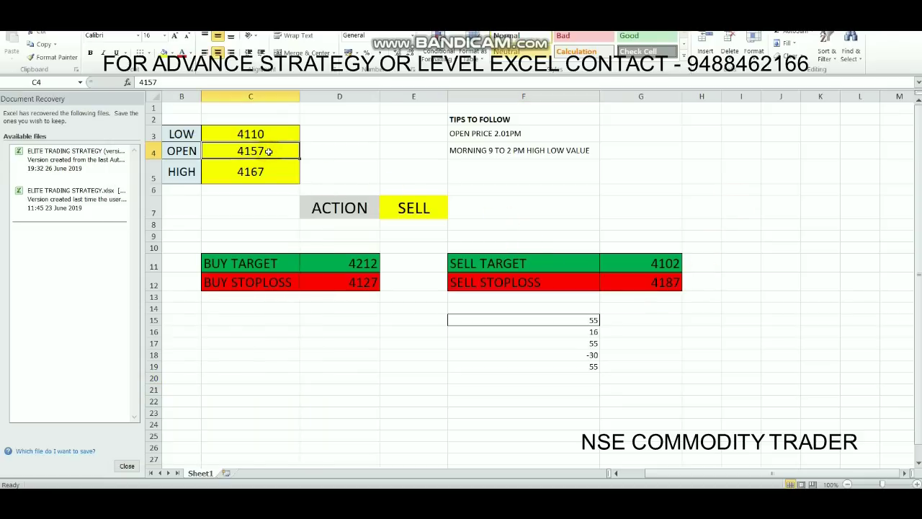